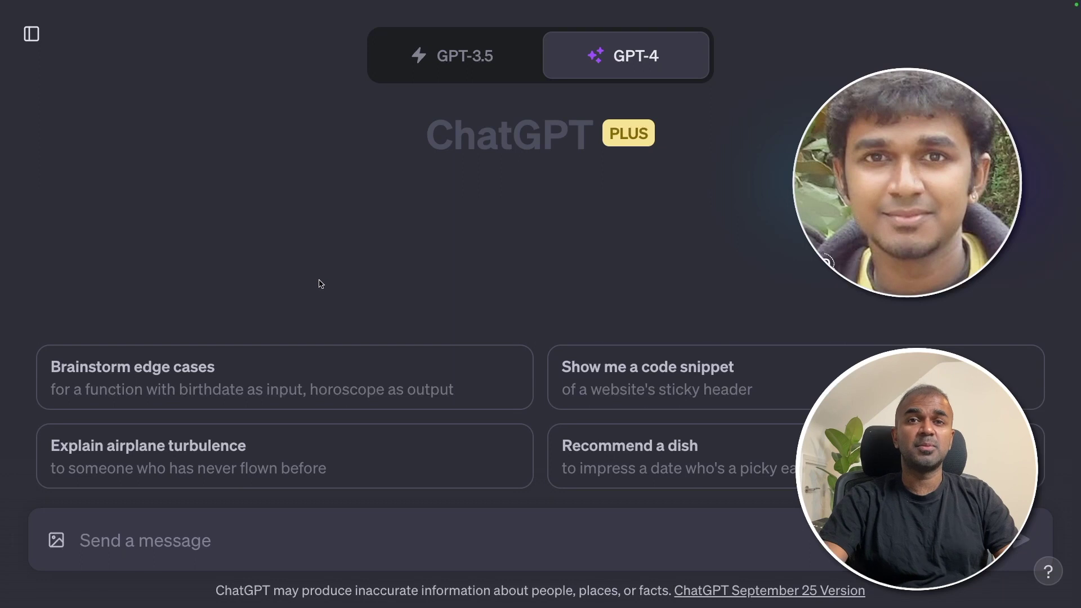
- Attach app-developer-figma-design.jpg and ask for React code based on the image
left_click(56, 541)
left_click(204, 269)
key("Return")
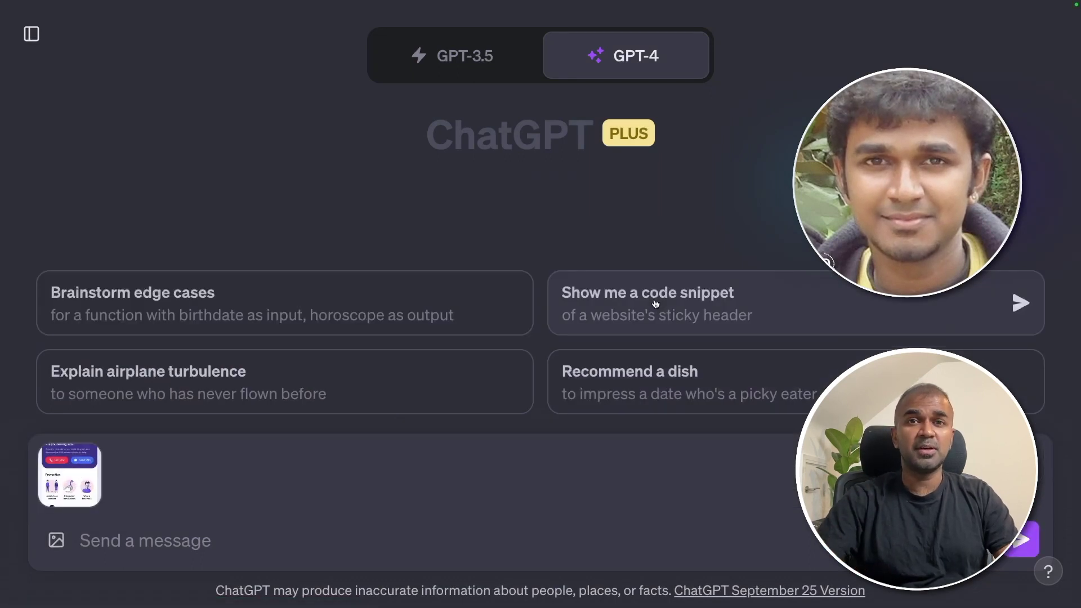
left_click(160, 536)
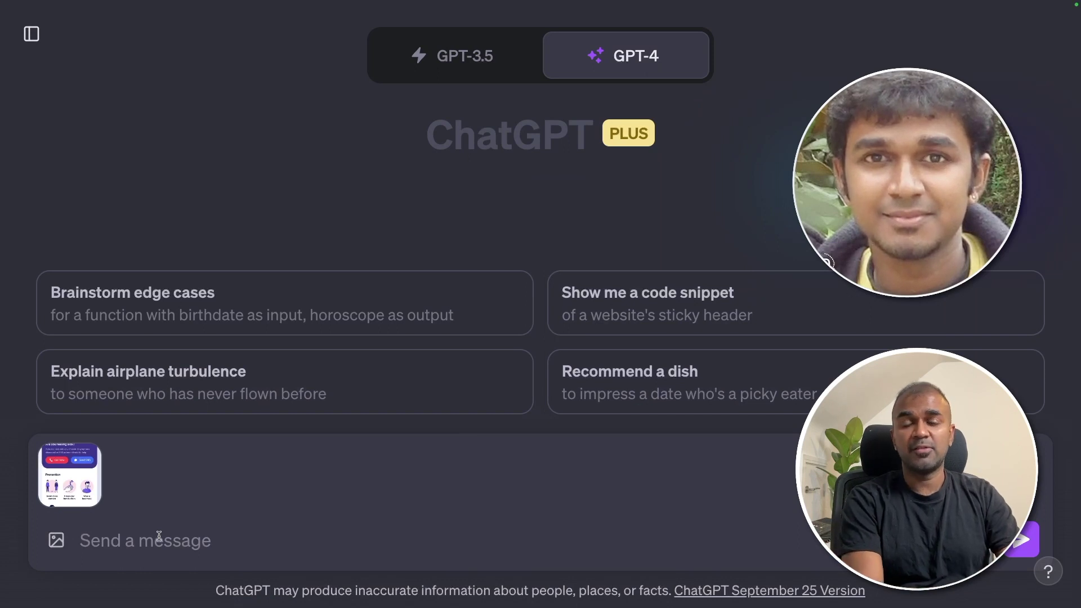
type("Can y")
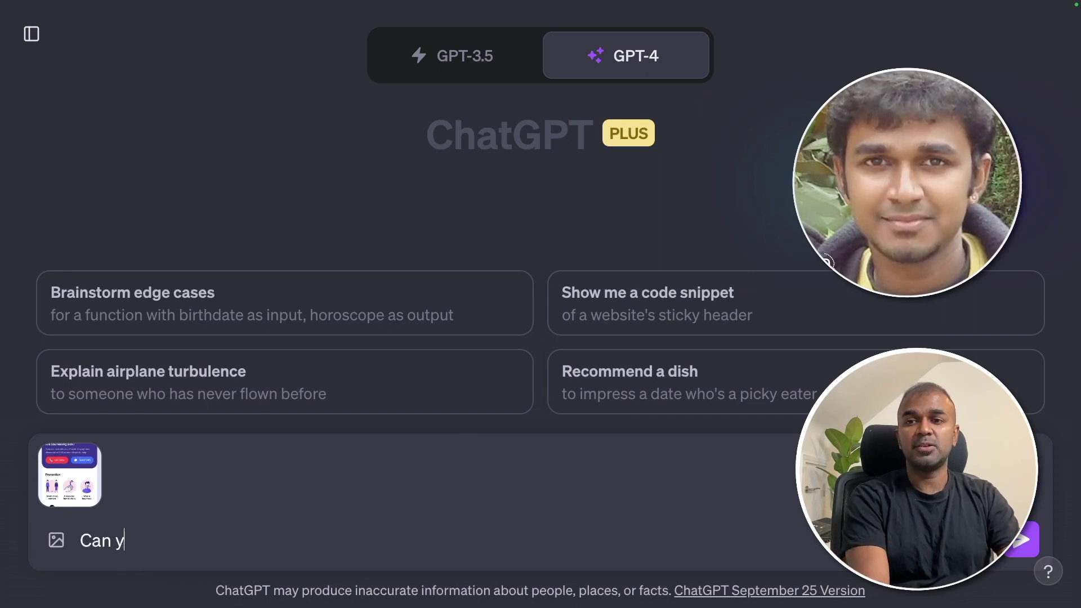
type("ou please create")
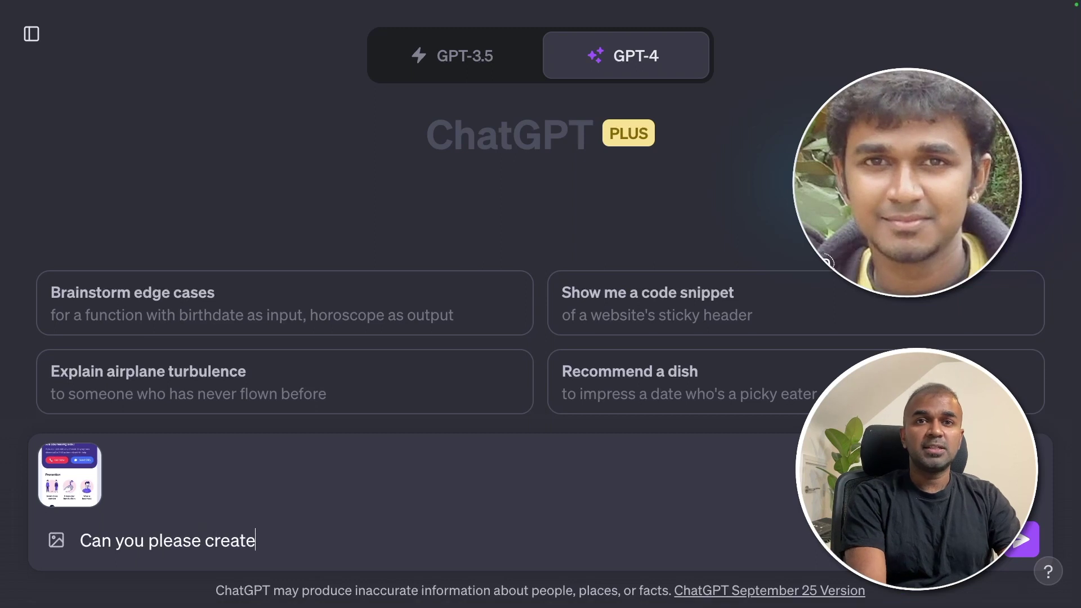
type(" a react ")
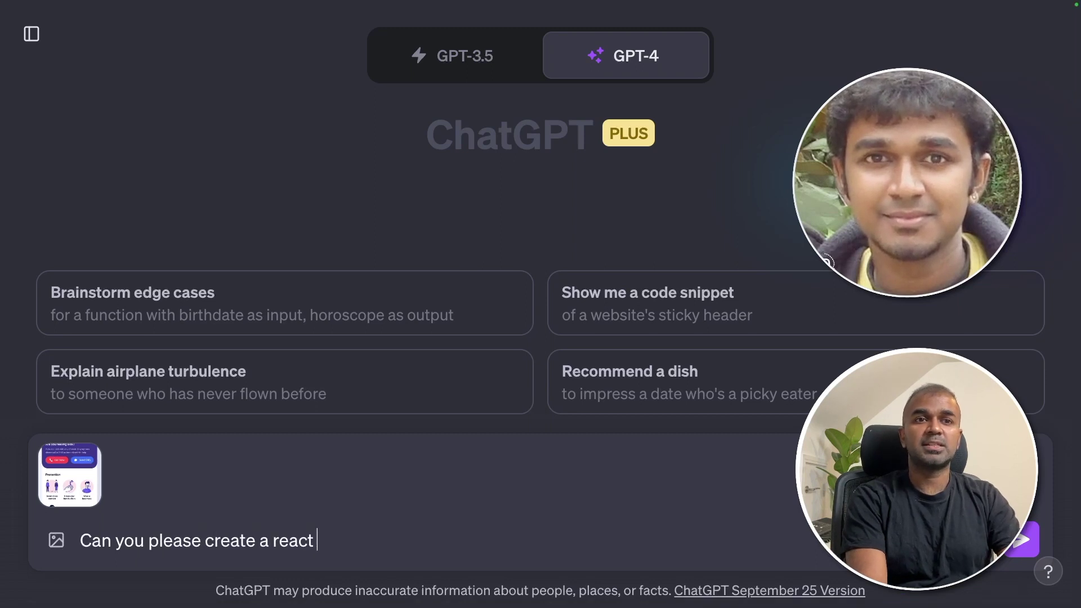
type("code based on this image")
key("Return")
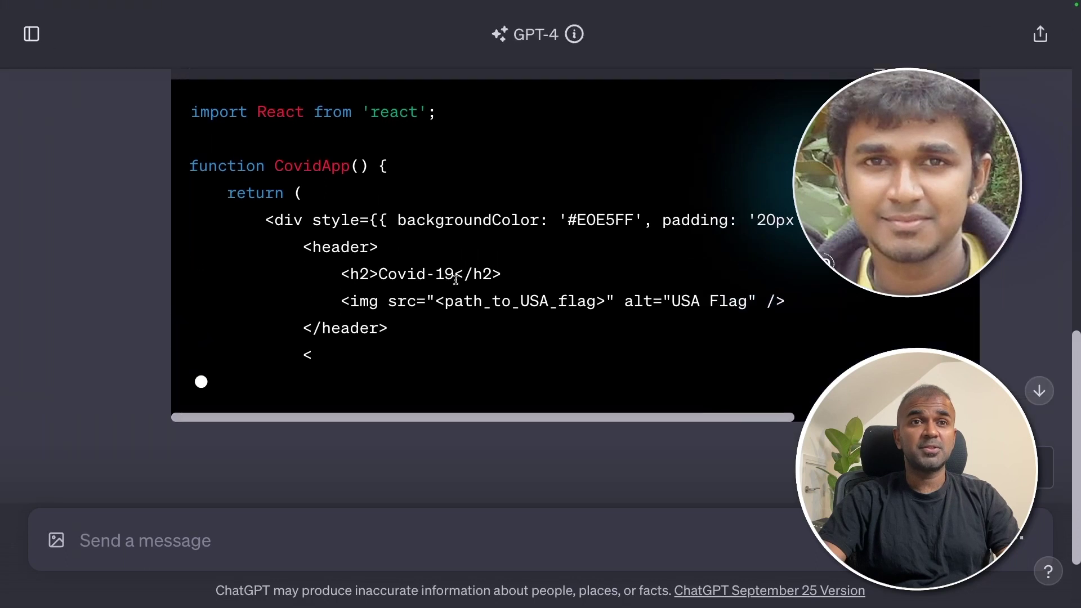
- Scroll through the CovidApp component code and its placeholder replacement notes
scroll(456, 281, "up", 10)
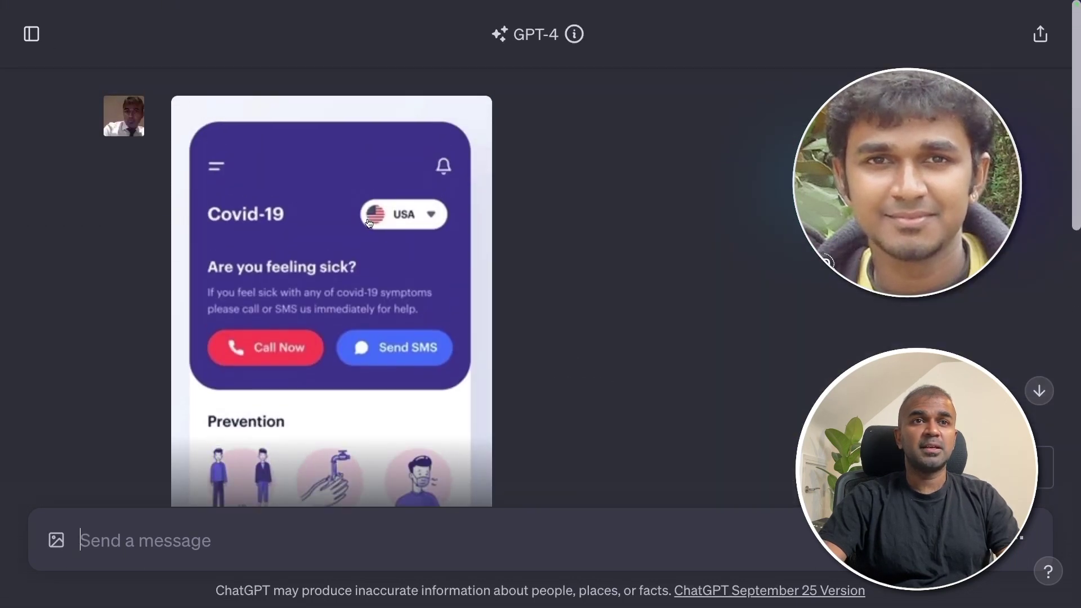
scroll(467, 270, "down", 6)
scroll(481, 278, "down", 8)
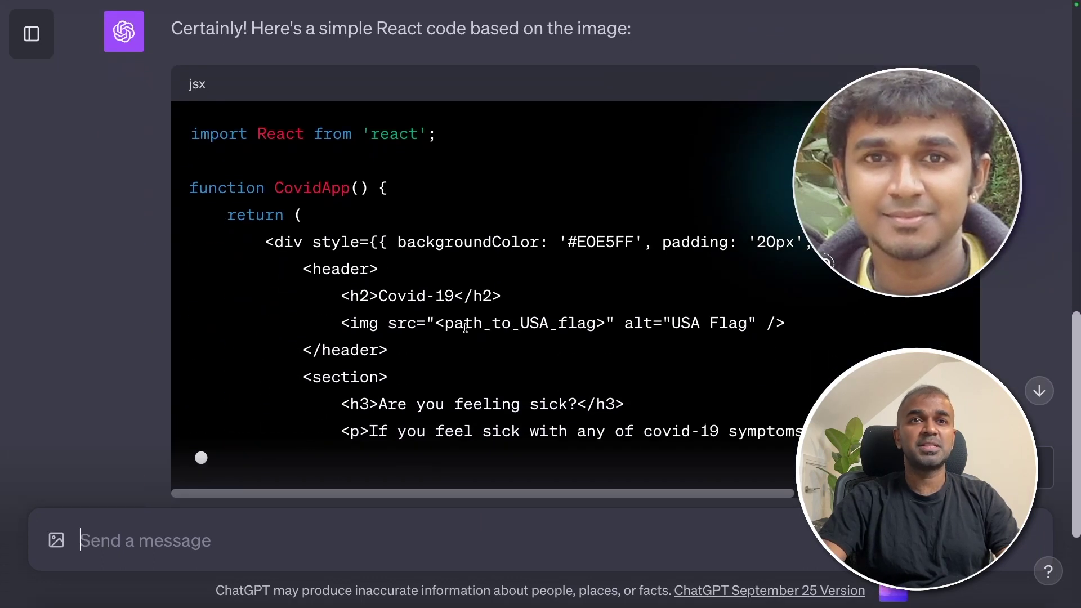
scroll(523, 329, "down", 1)
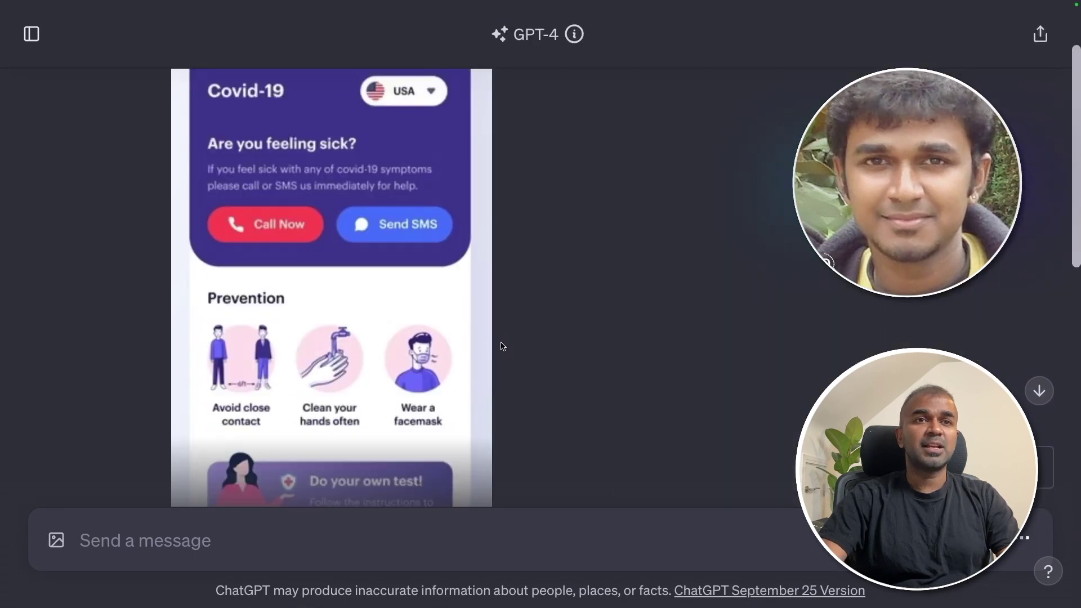
scroll(502, 345, "up", 2)
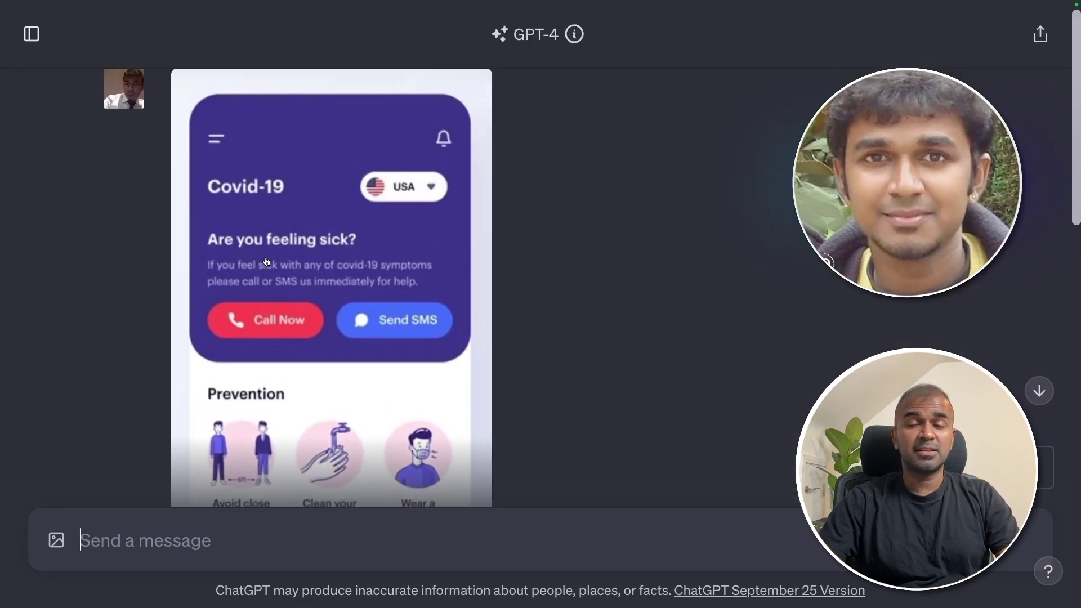
scroll(350, 278, "down", 10)
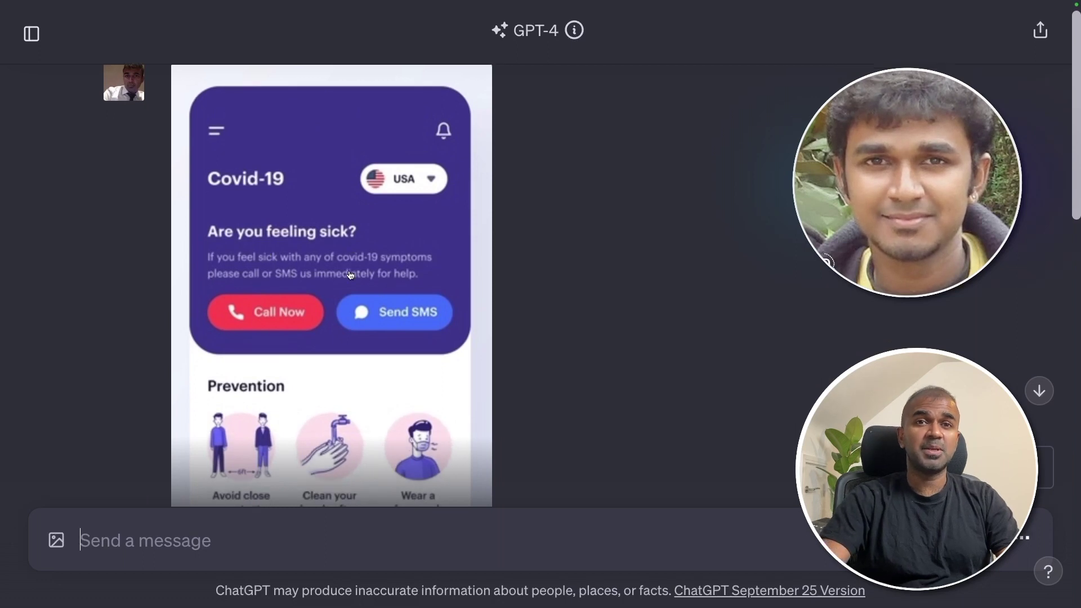
scroll(406, 304, "down", 8)
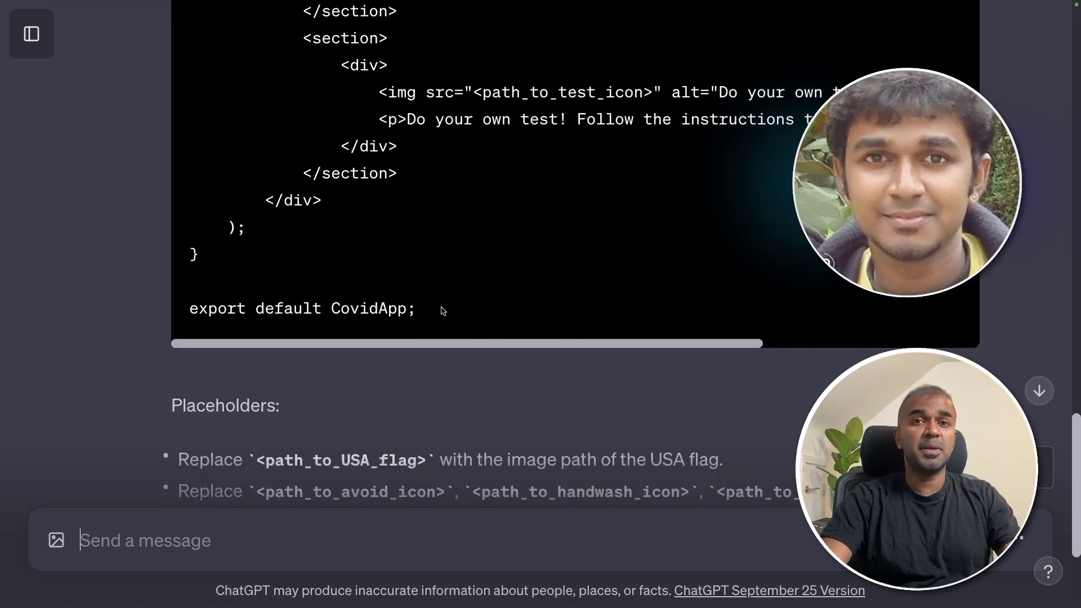
scroll(443, 310, "down", 4)
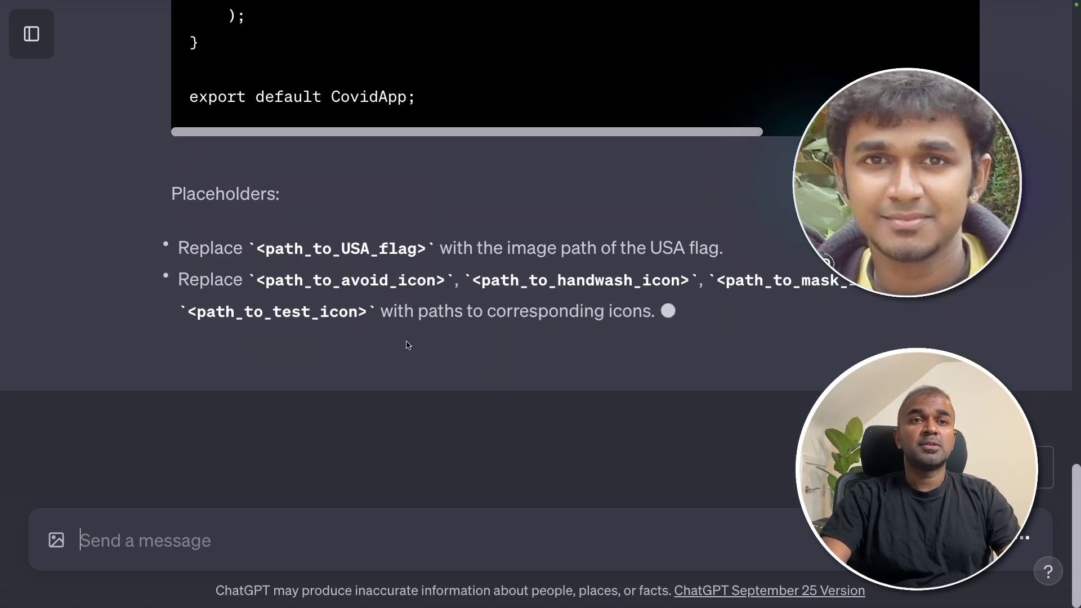
- Attach the botany-identify-plants.jpg mushroom photo to a new message
left_click(56, 541)
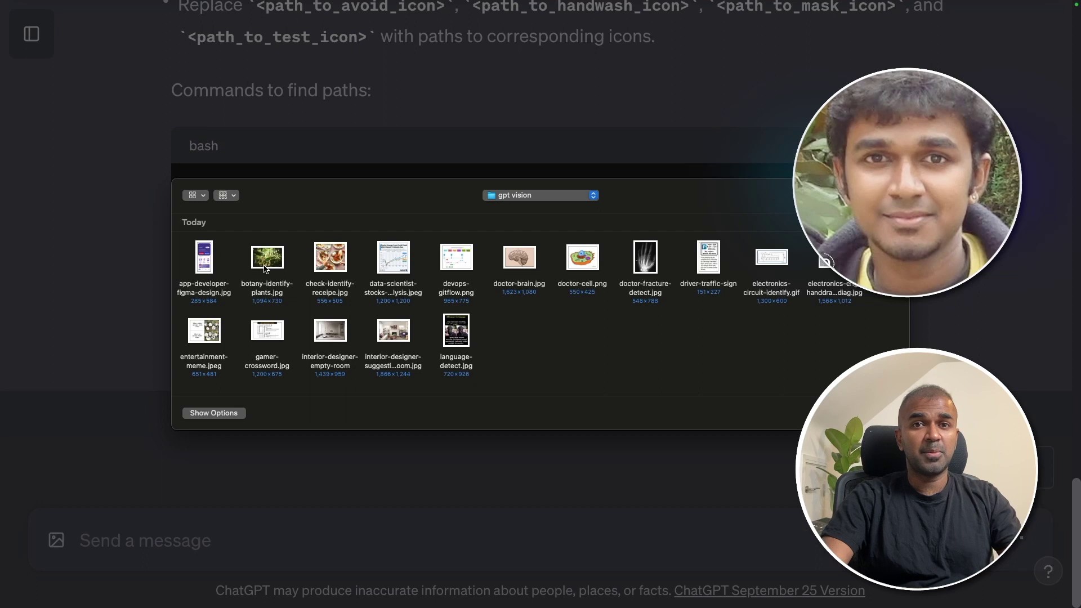
left_click(266, 265)
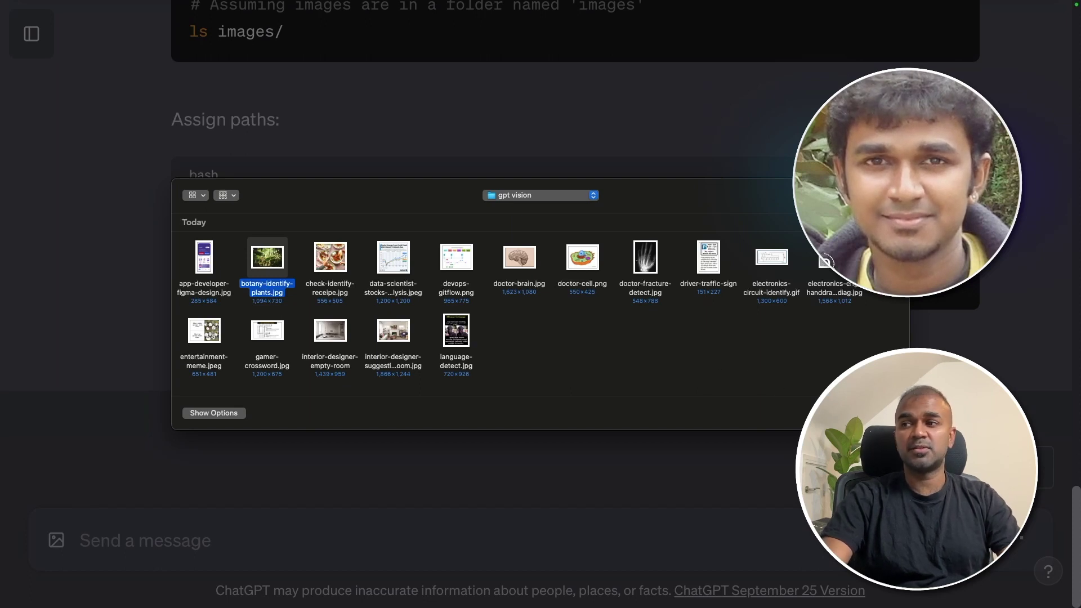
key("Return")
- Send the question 'Describe this image, what are the things you are seeing in here'
left_click(164, 525)
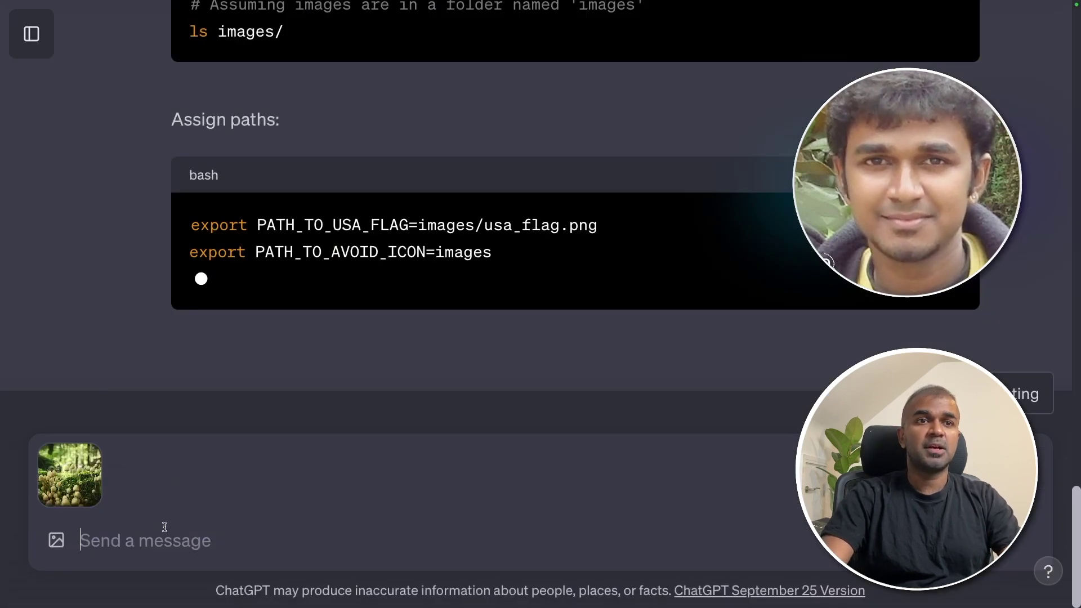
type("Describe")
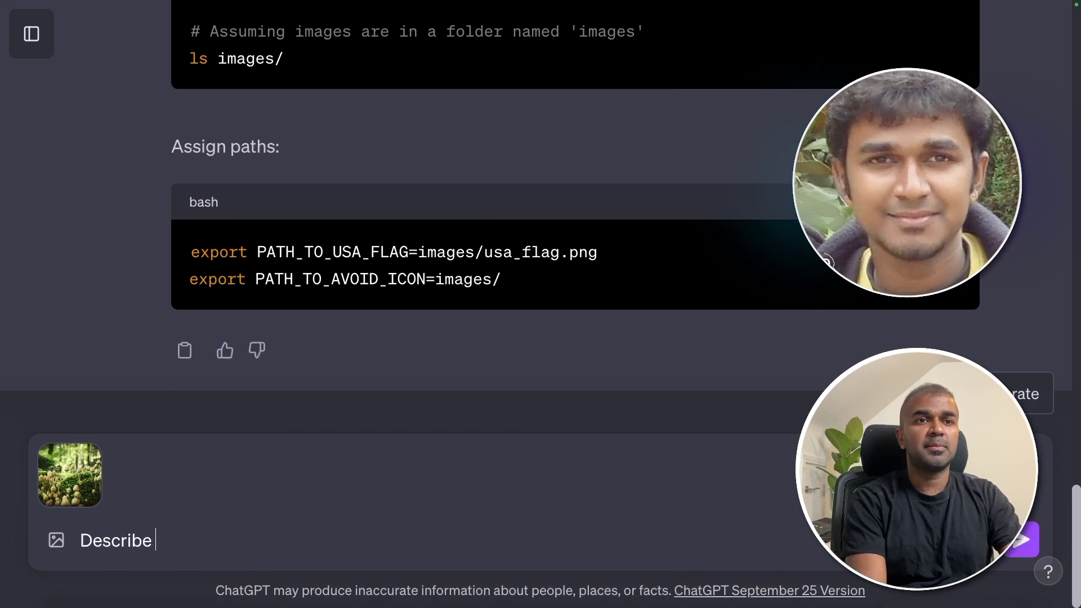
type(" inis image, what ca")
key("BackSpace")
key("BackSpace")
type("are the thi")
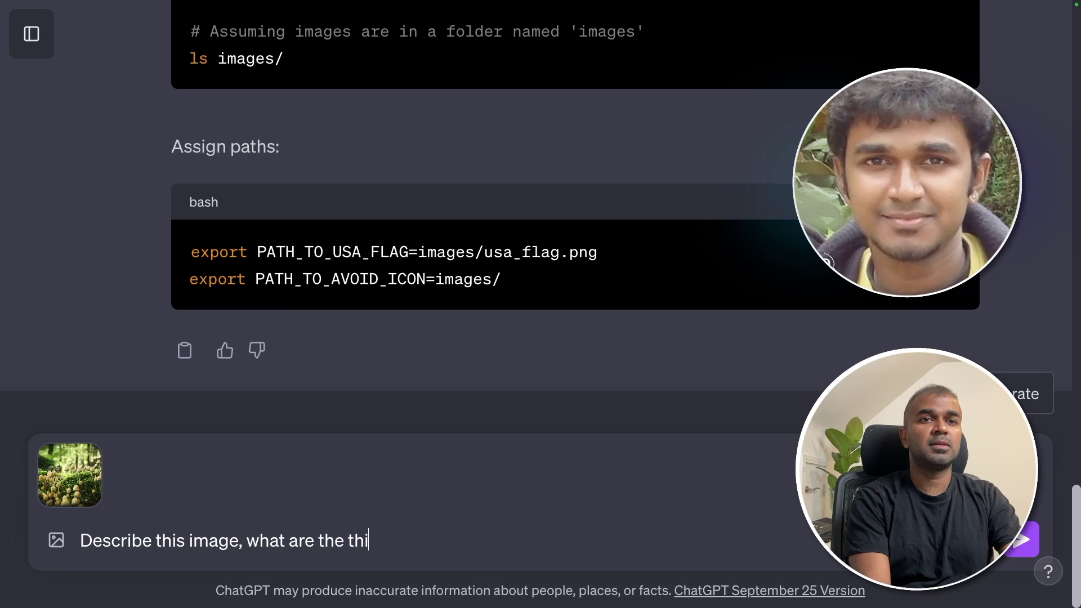
type("ngs you are seeing in here")
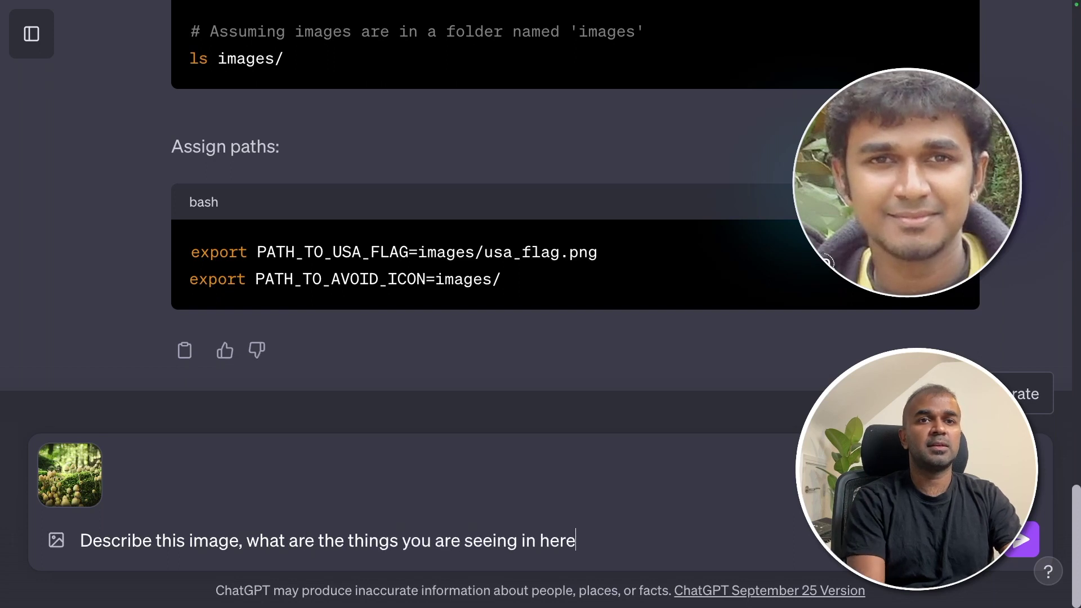
key("Return")
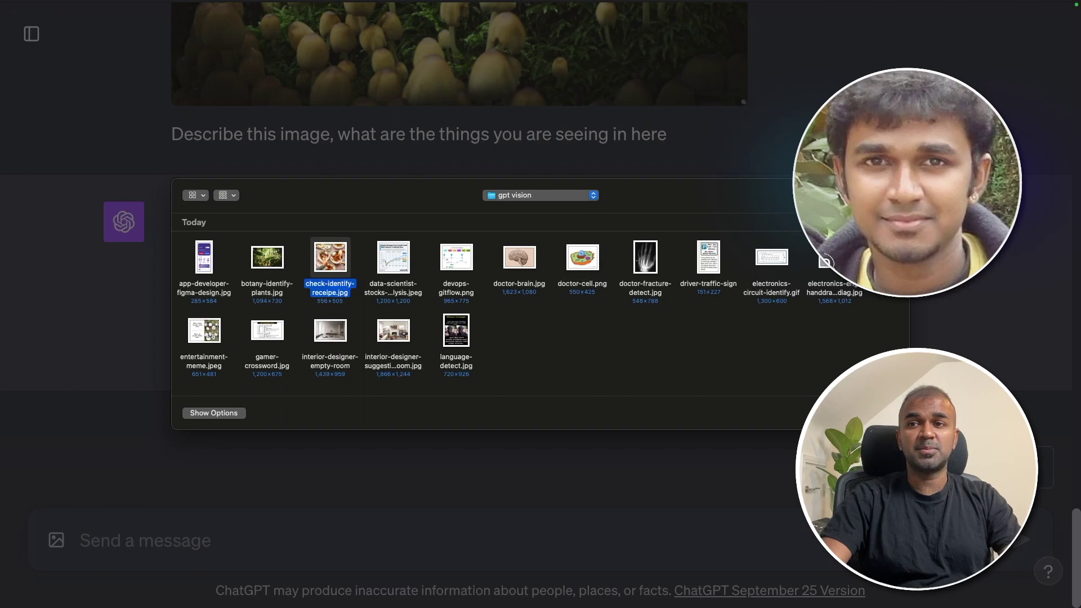
- Attach the food photo and send 'Give me the receipe to make this'
key("Return")
type("Give me the ")
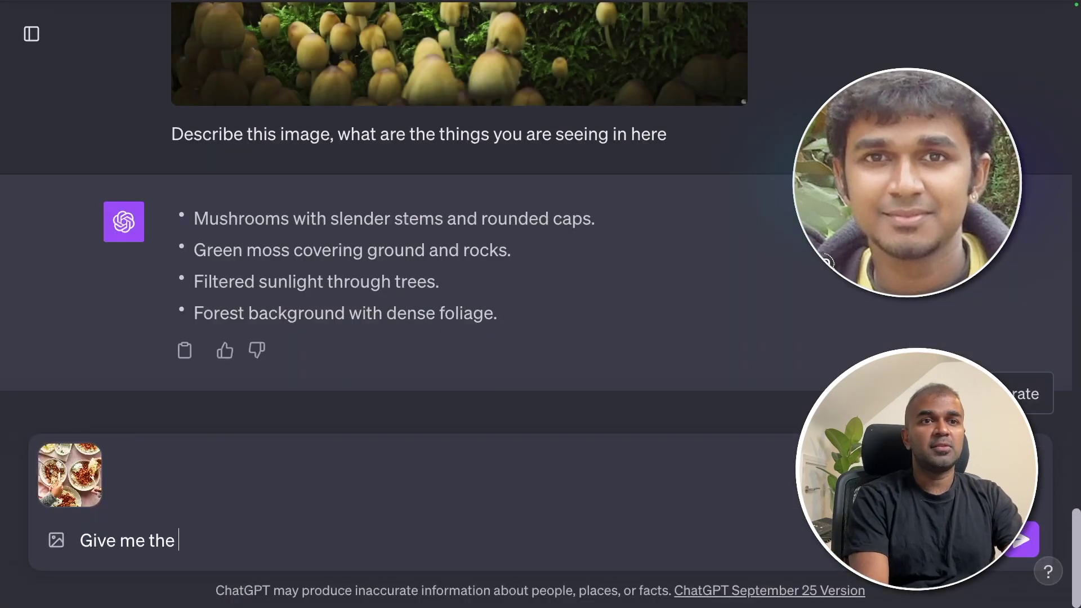
type("receipe to make this")
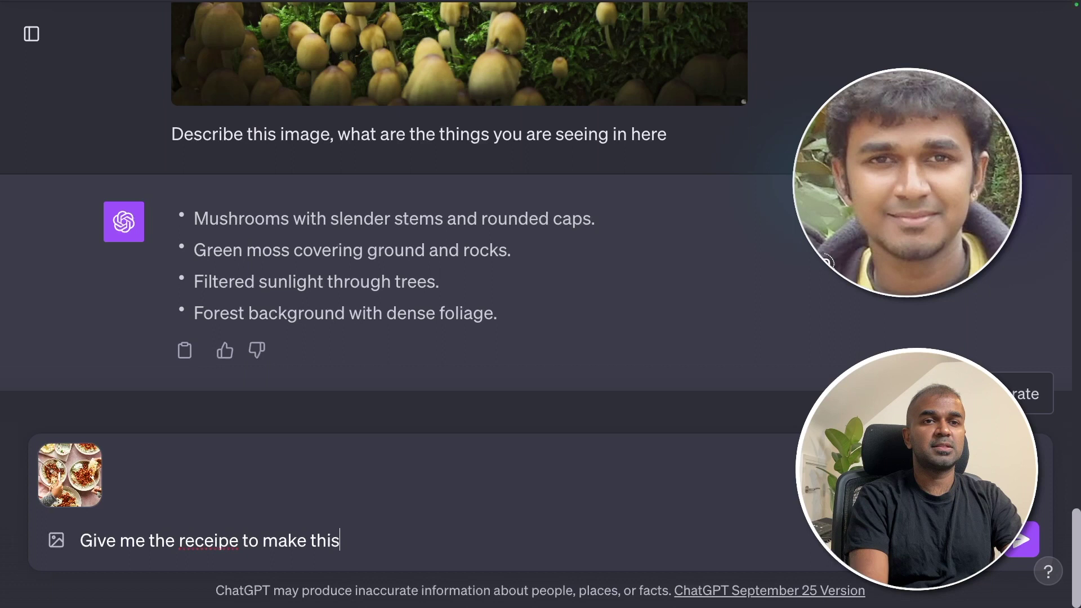
key("Return")
- Review the top of the recipe reply and select 'Chickpea' in its heading
scroll(640, 394, "up", 5)
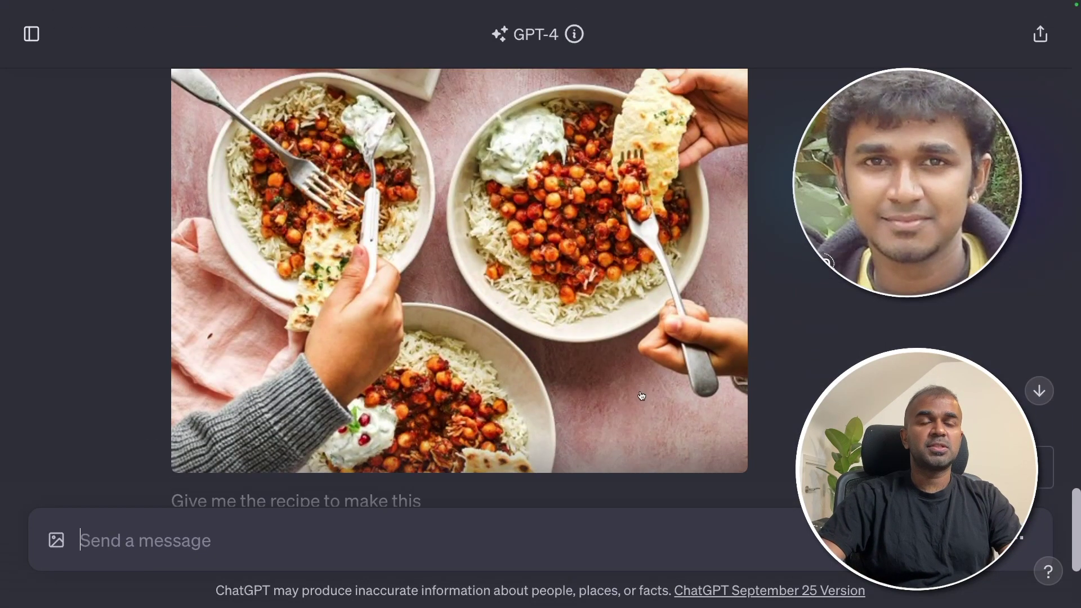
scroll(643, 392, "down", 4)
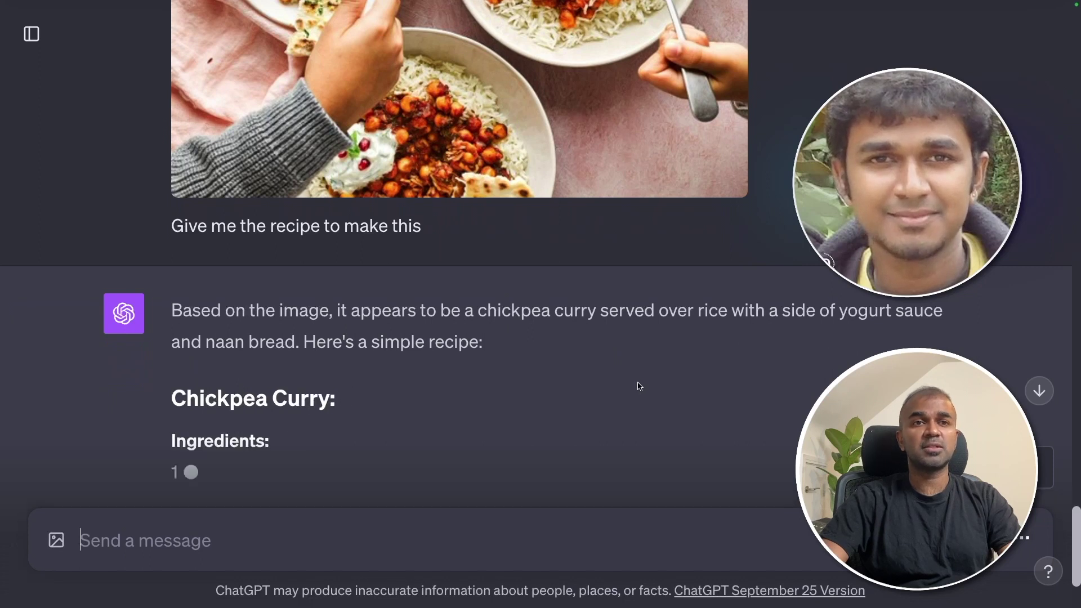
scroll(640, 387, "down", 3)
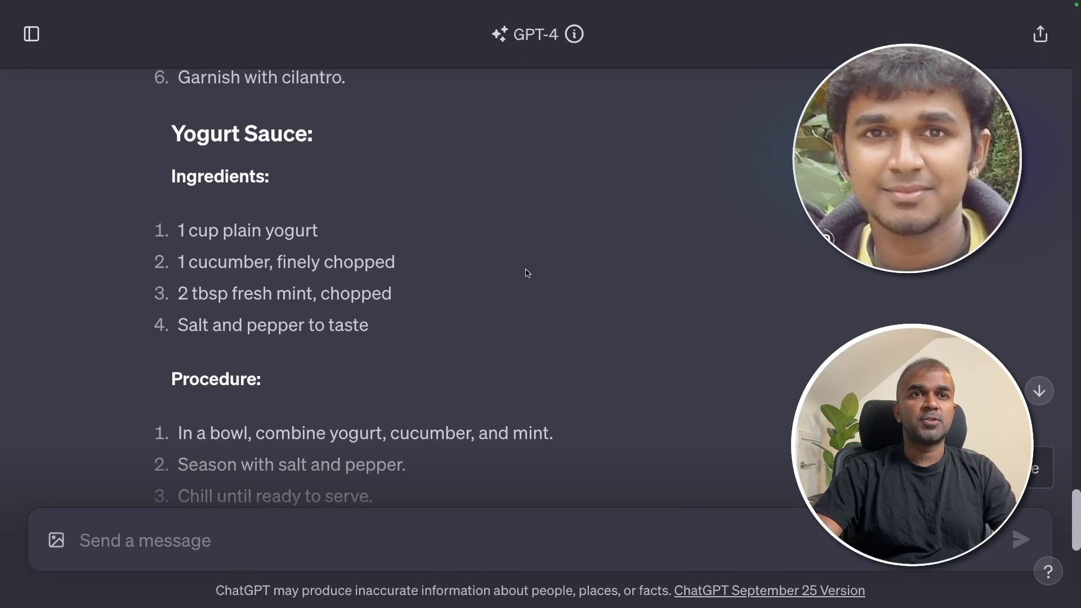
scroll(528, 274, "up", 3)
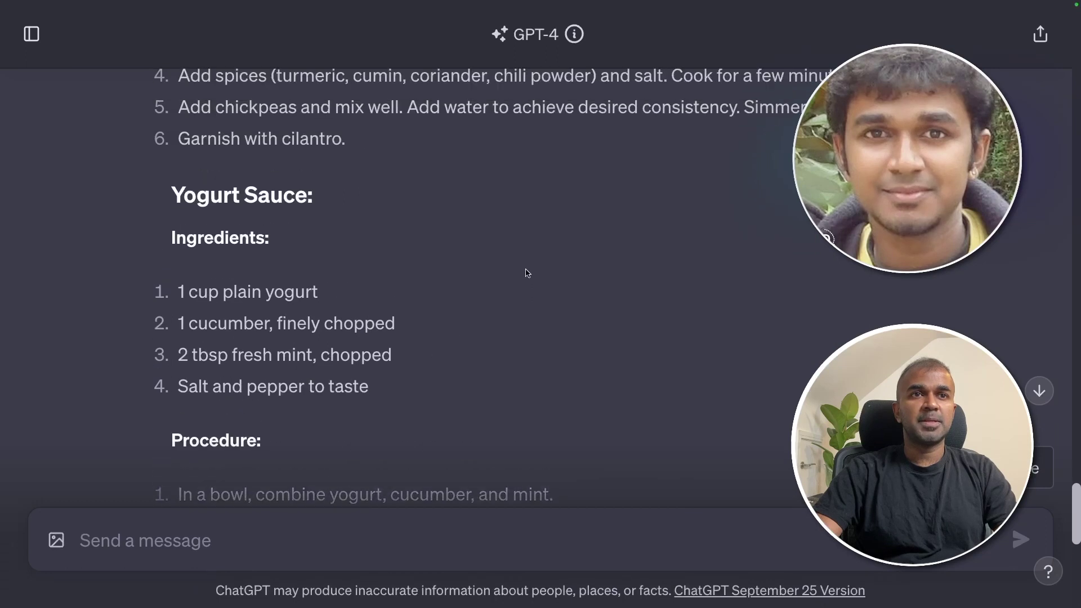
scroll(528, 274, "up", 12)
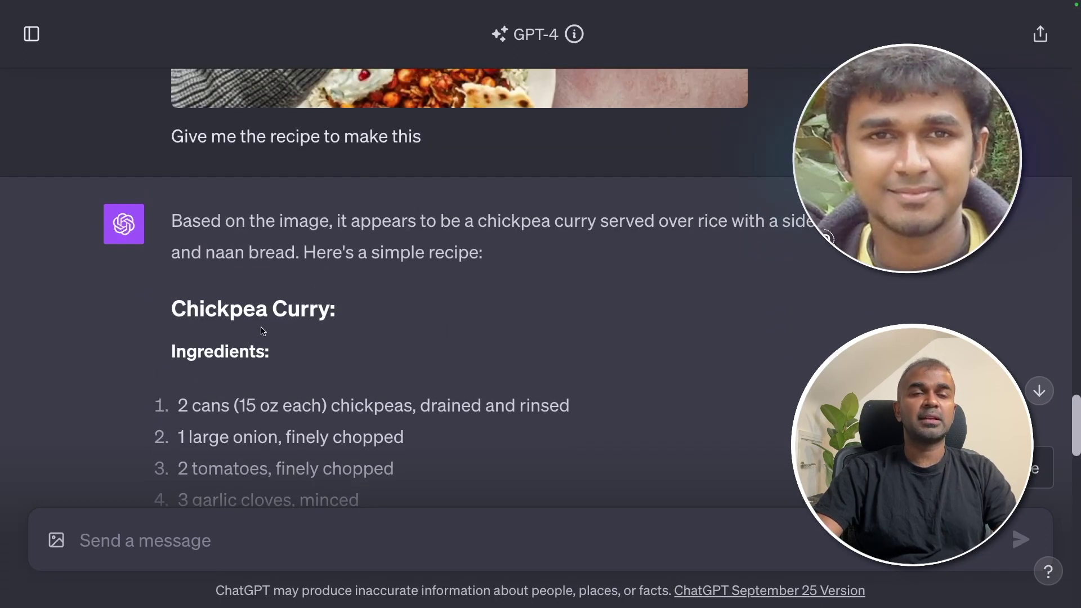
double_click(226, 320)
- Read the ingredients, yogurt sauce and rice-and-naan serving steps down to the closing note
scroll(330, 339, "down", 2)
scroll(330, 339, "down", 2)
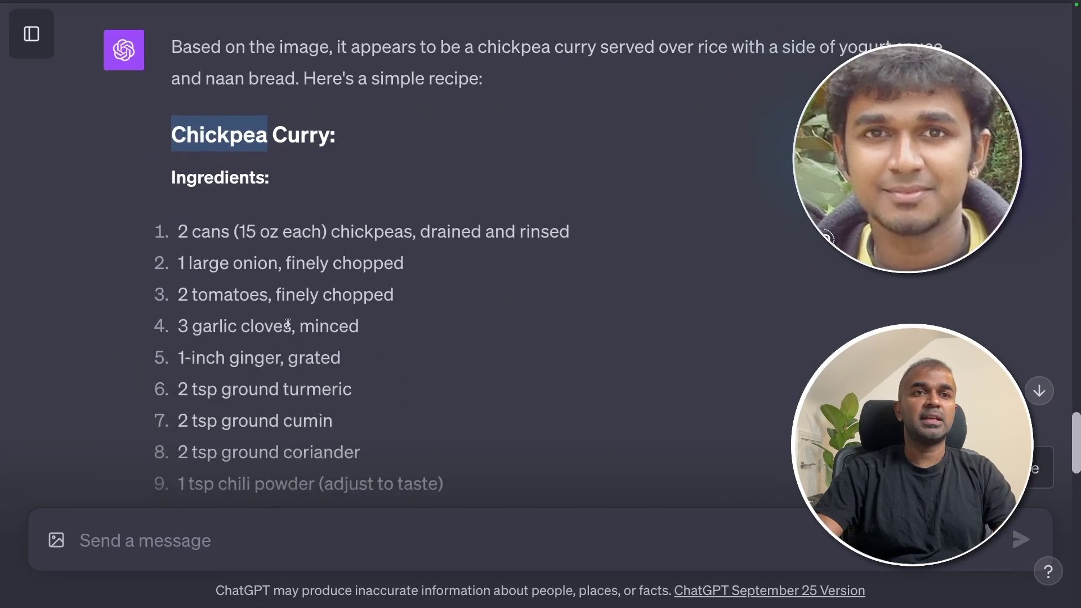
scroll(220, 277, "down", 7)
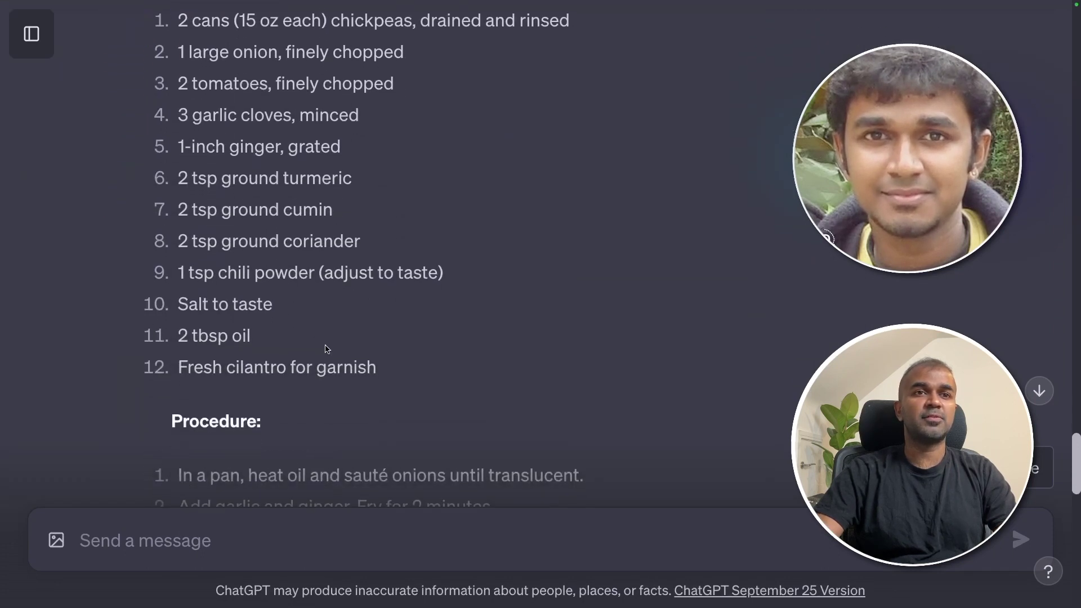
scroll(353, 360, "down", 3)
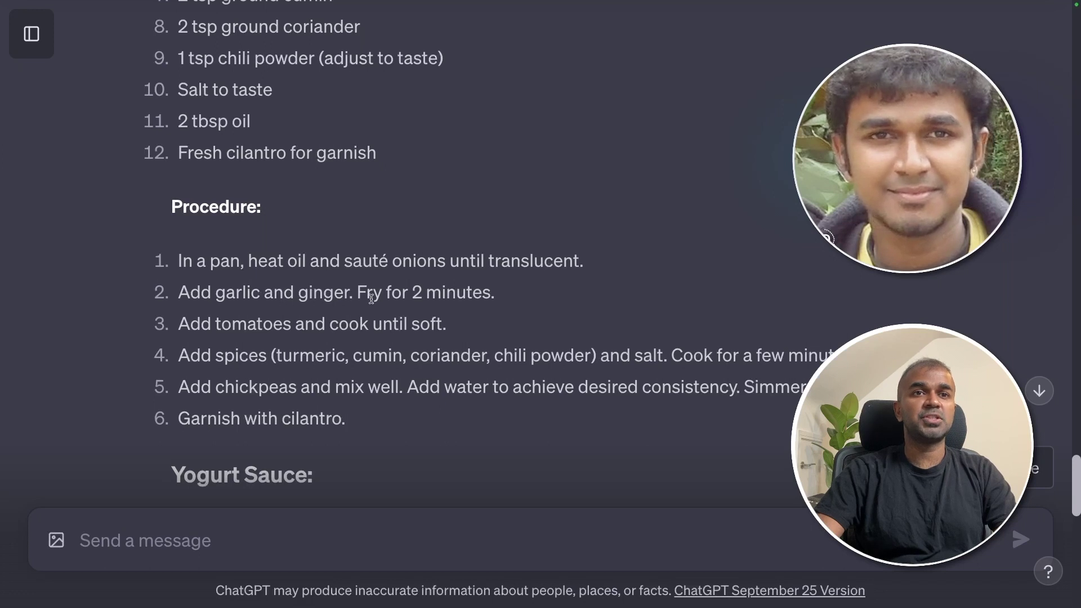
scroll(477, 306, "down", 1)
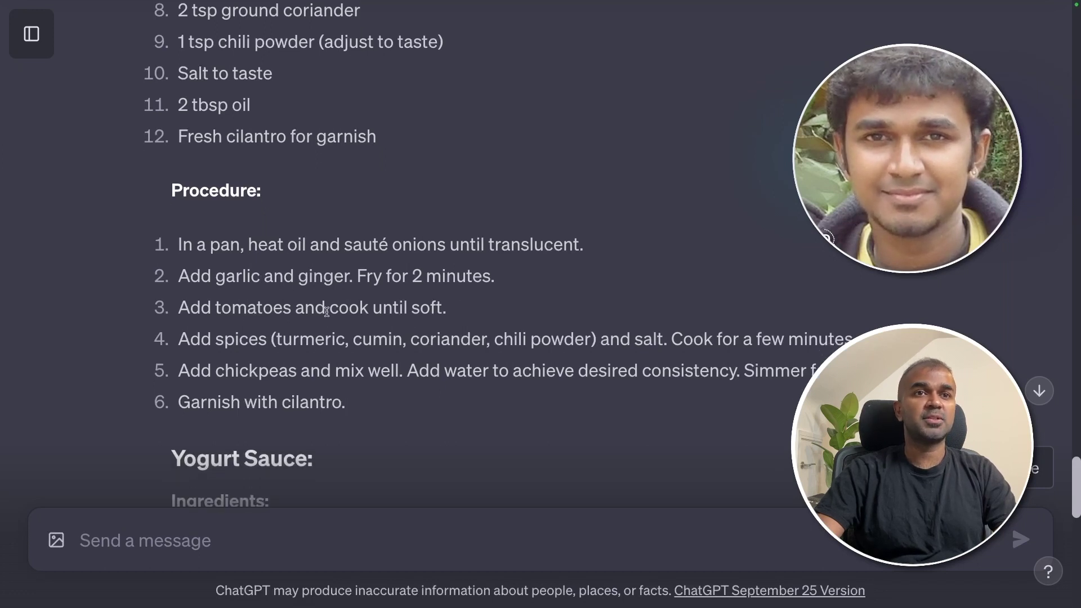
scroll(418, 313, "down", 4)
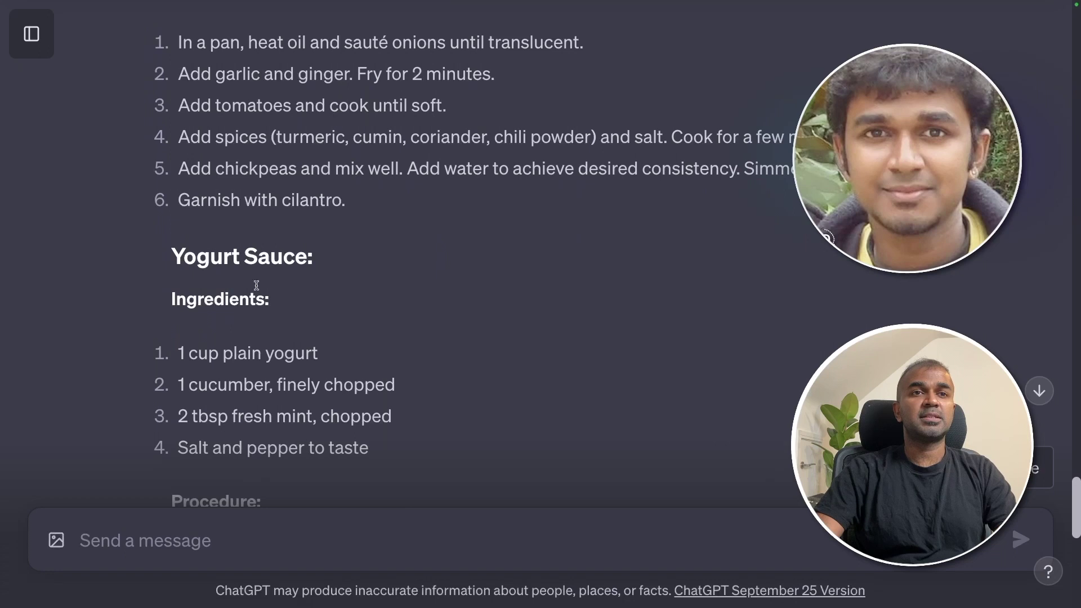
scroll(345, 312, "down", 5)
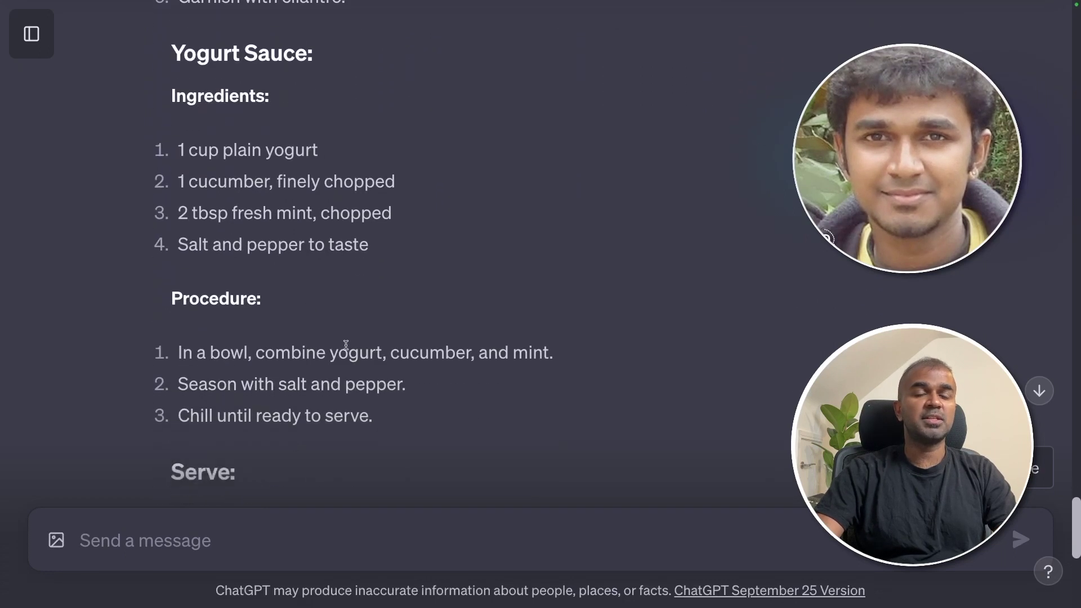
scroll(312, 381, "down", 4)
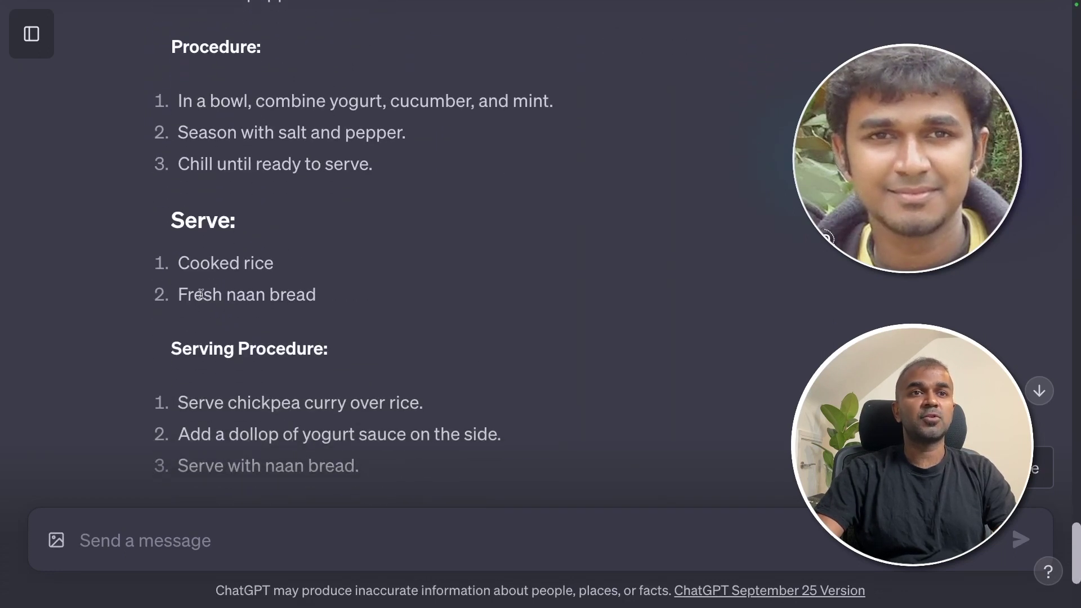
scroll(314, 293, "down", 3)
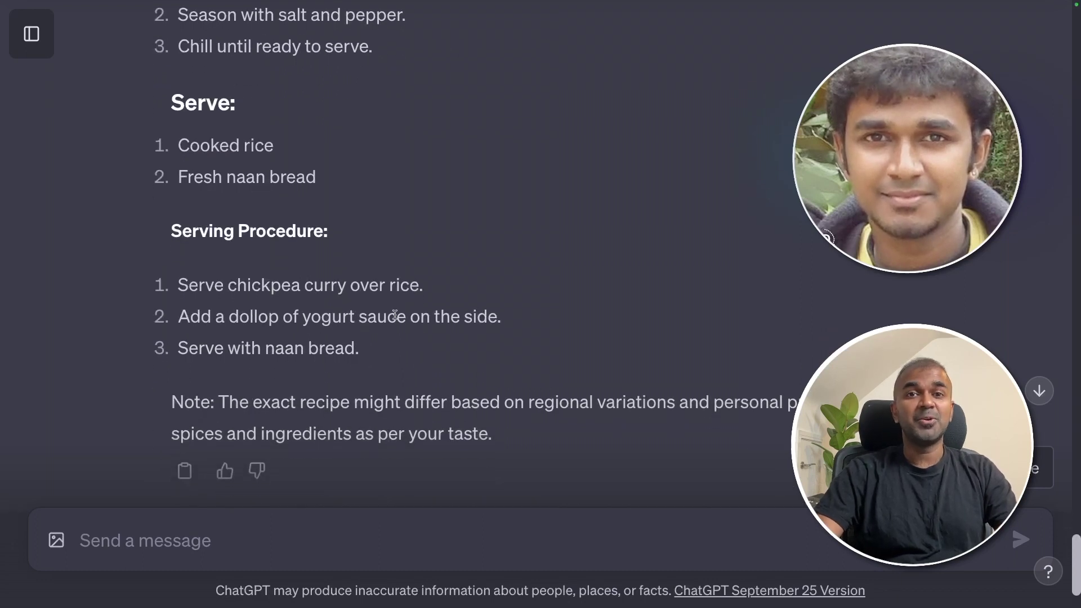
- Paste the Statista stock chart and ask for an explanation with 2 insights
key("ctrl+v")
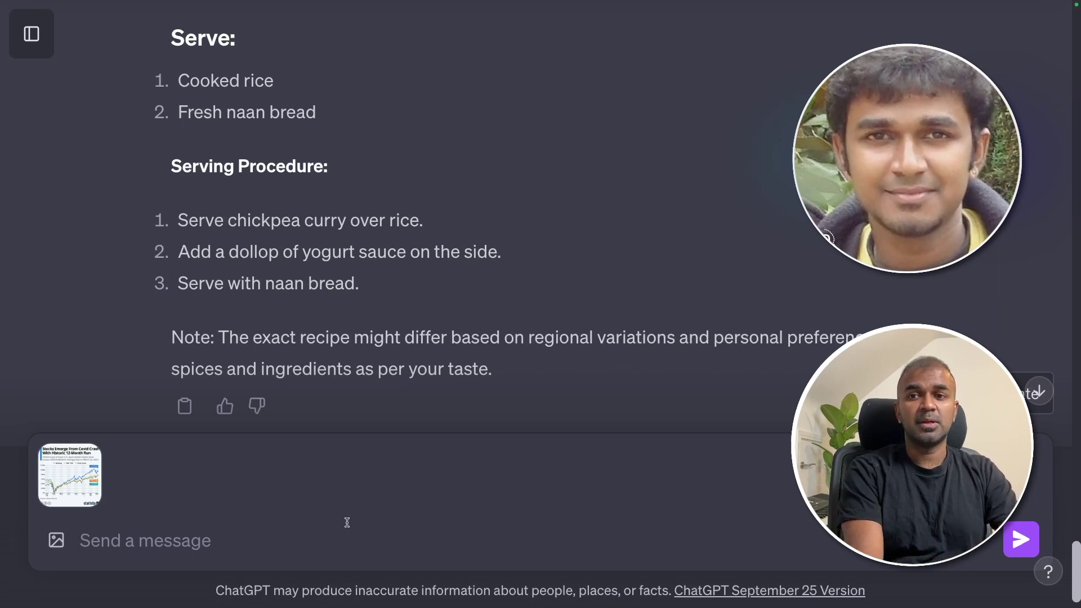
type("Explain me what is in")
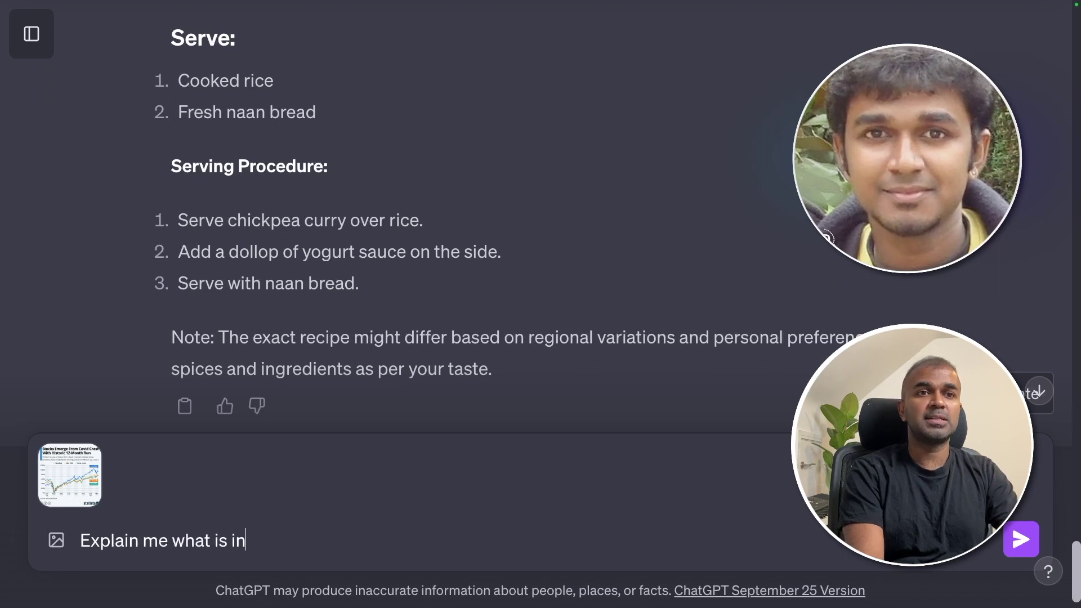
type(" this image and g")
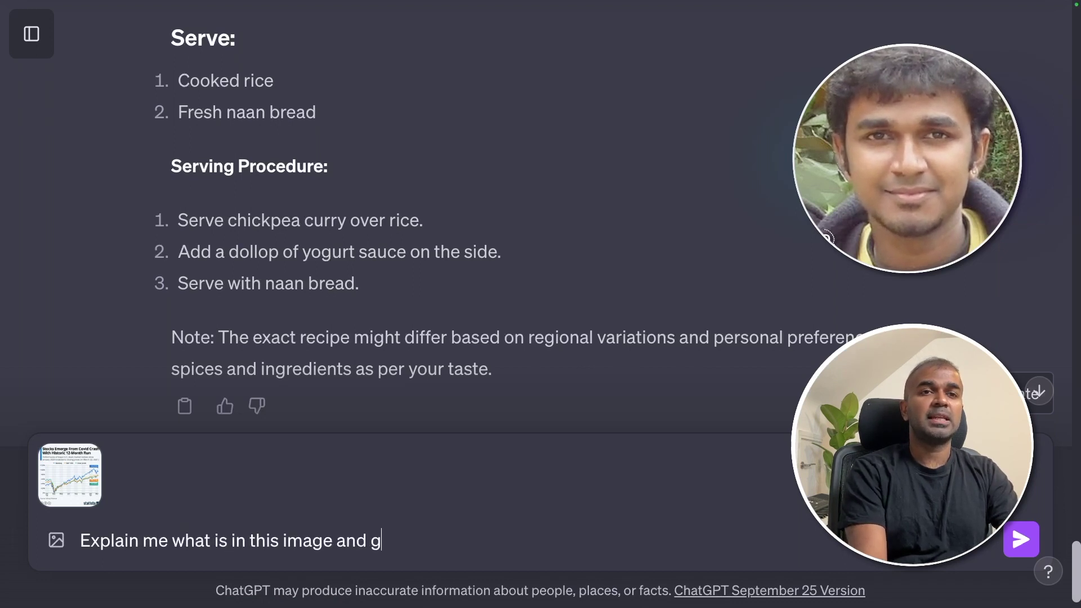
type("ive me 2 insi")
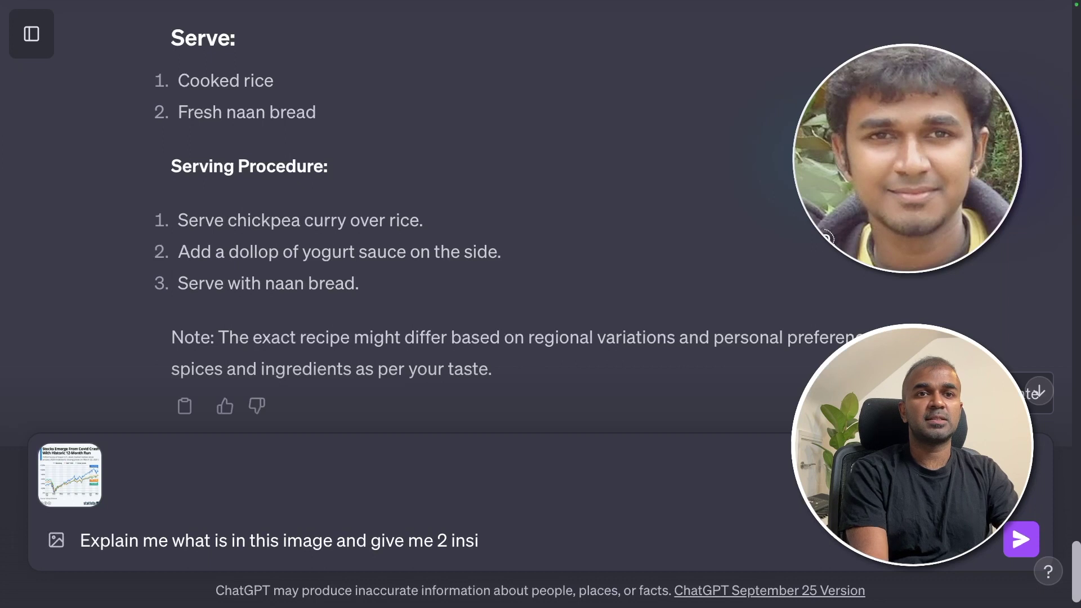
key("Return")
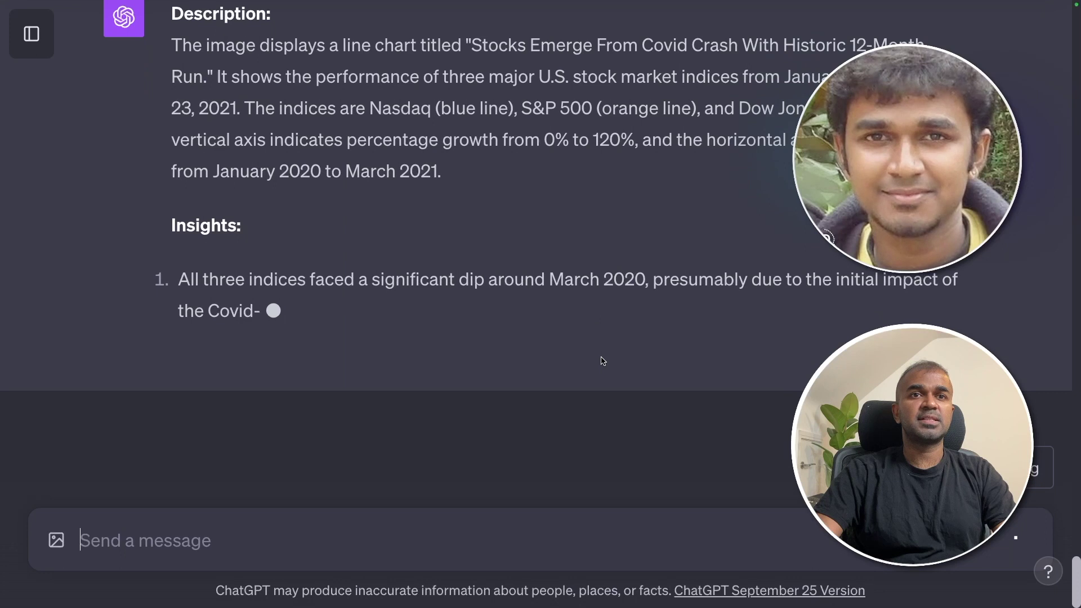
- Review the reply's Nasdaq +94.99% insights, then paste the branching workflow diagram
scroll(603, 361, "up", 1)
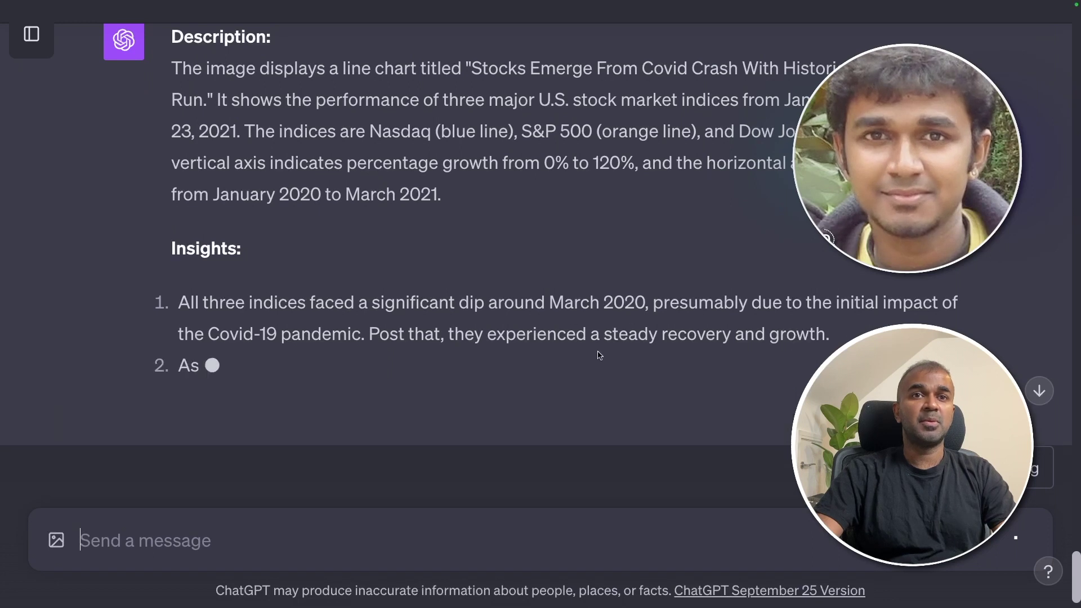
scroll(608, 367, "up", 8)
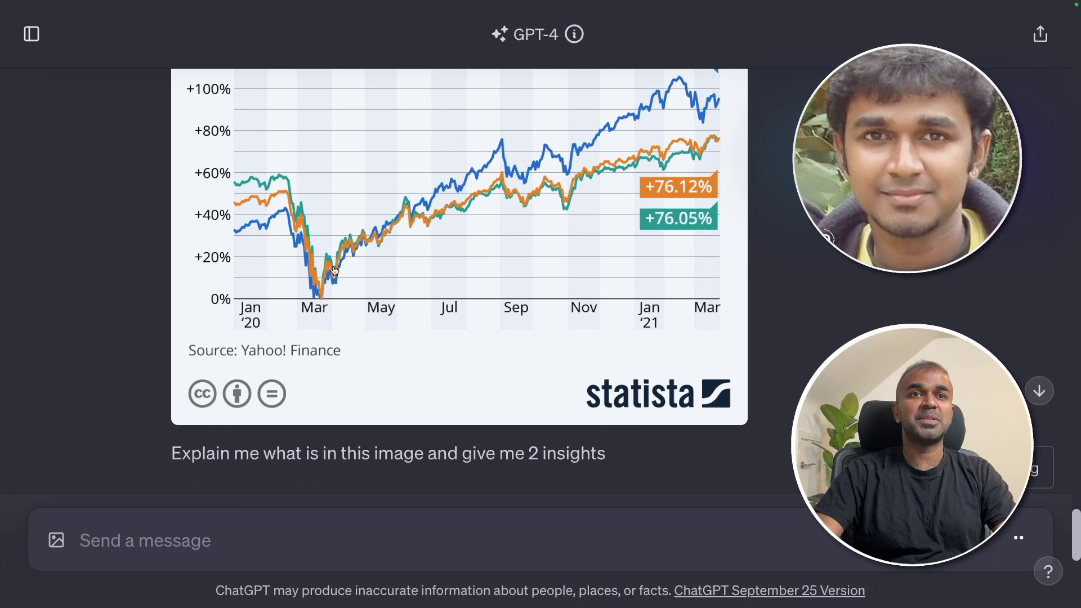
scroll(441, 286, "down", 6)
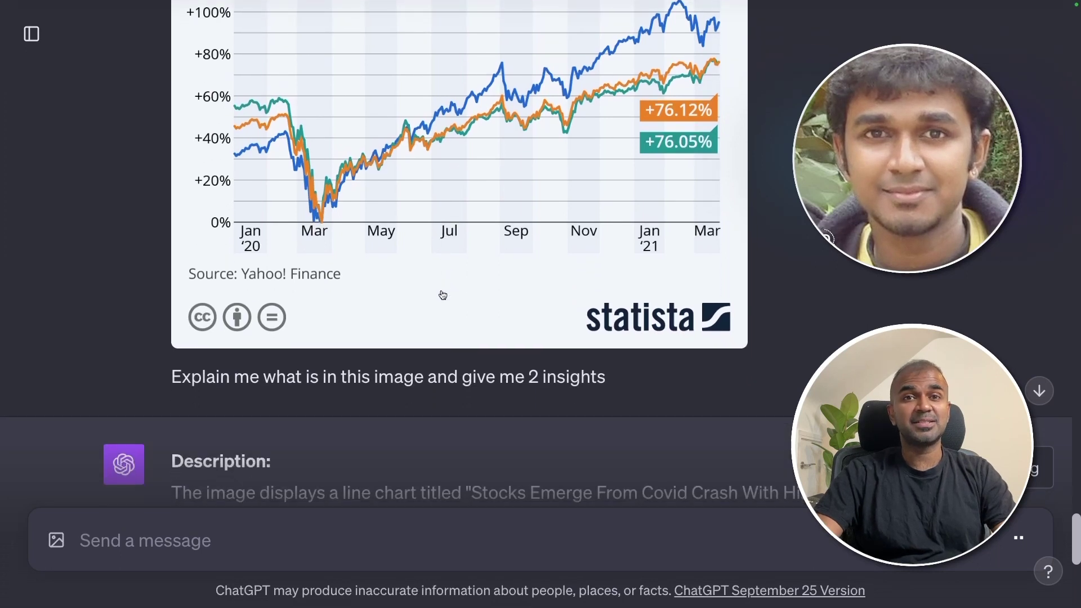
scroll(439, 325, "down", 4)
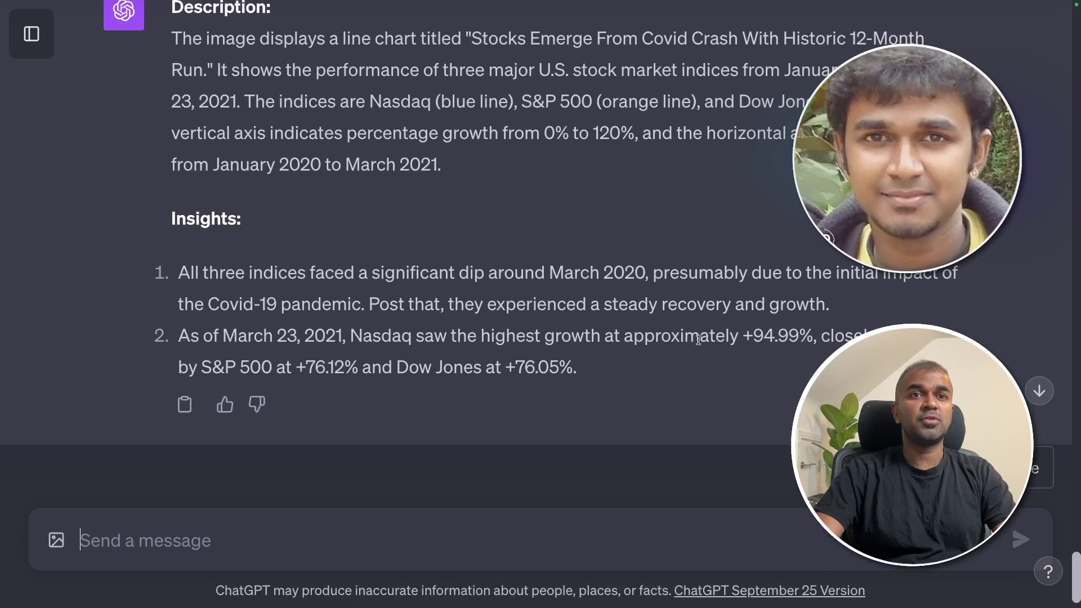
scroll(490, 337, "up", 10)
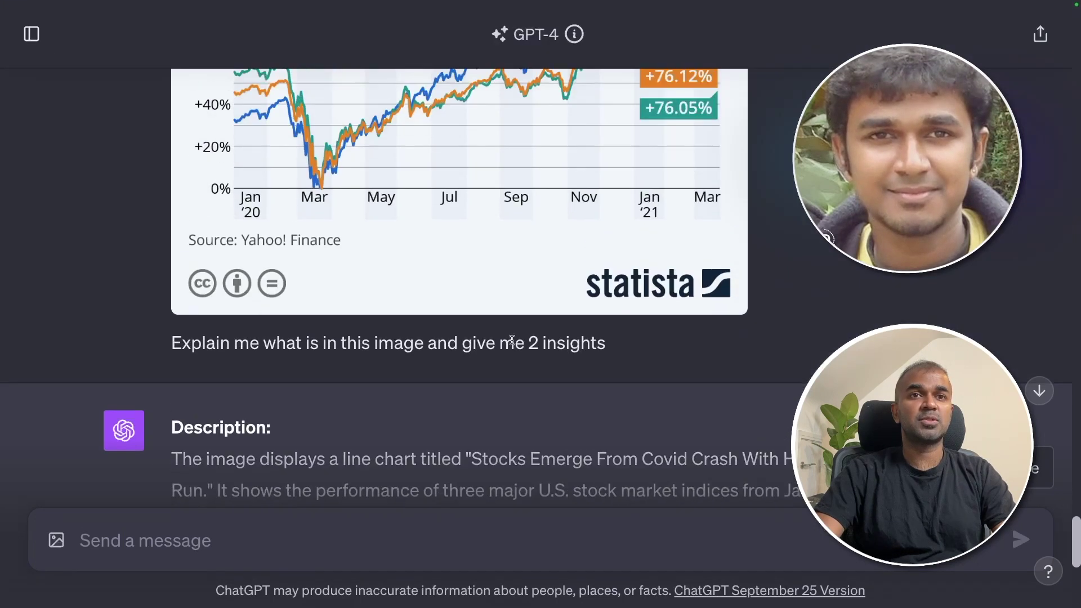
scroll(529, 345, "up", 3)
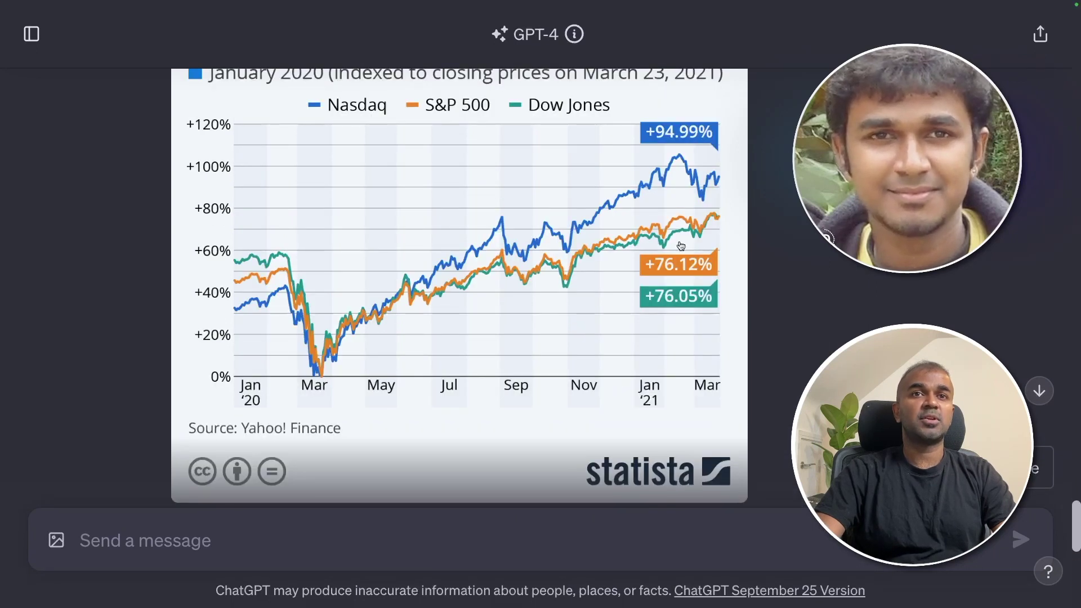
scroll(673, 275, "down", 10)
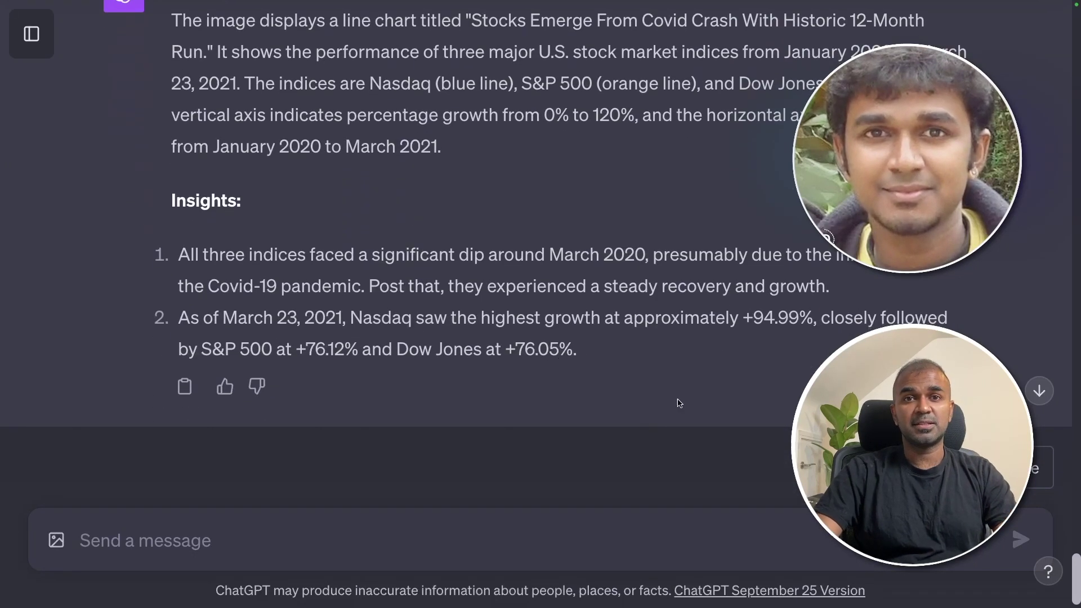
key("super+v")
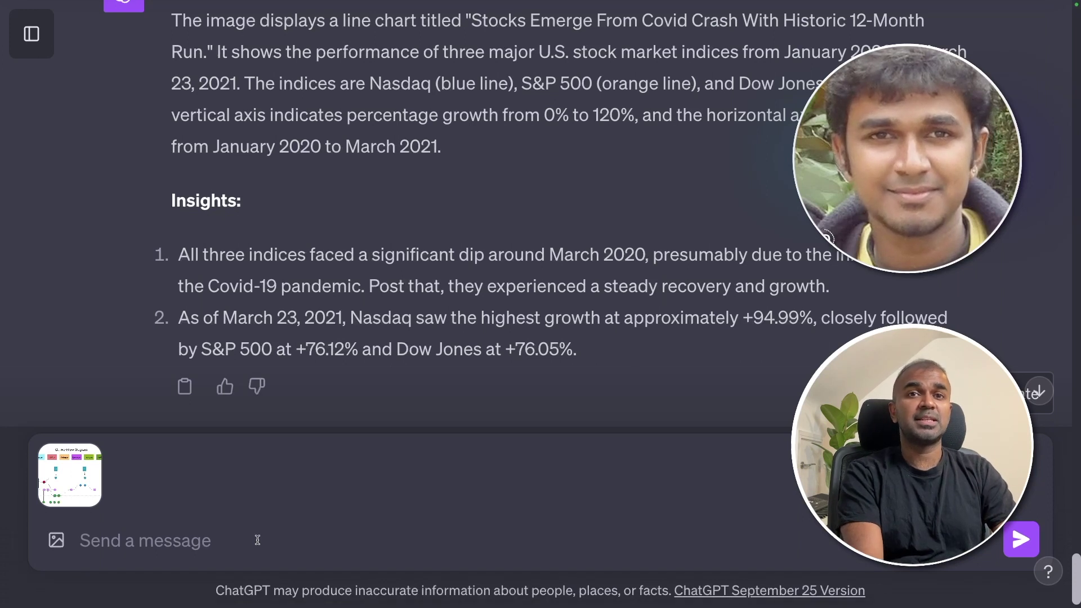
- Send the Git diagram with 'Explain me the strategy in 2'
type("Explain ")
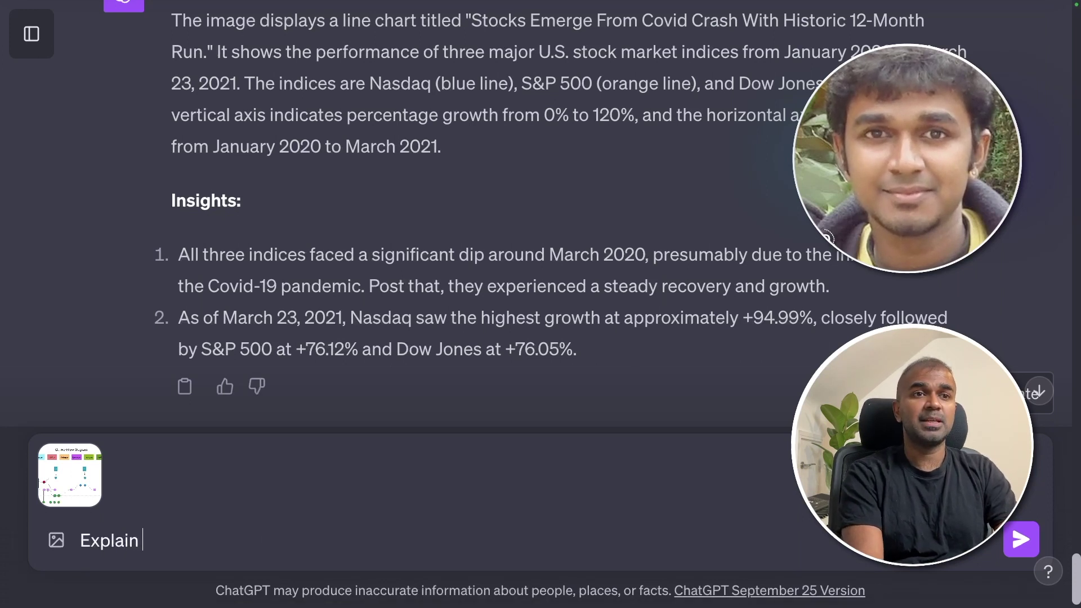
type("me the stragey")
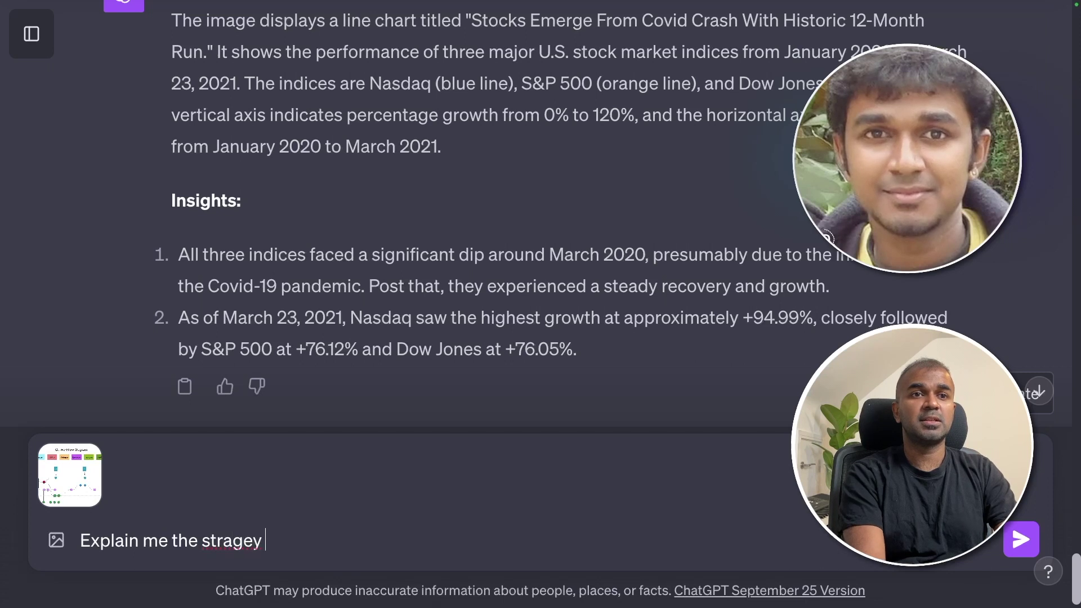
key("BackSpace")
key("BackSpace")
key("BackSpace")
key("BackSpace")
type("tegy in 2 points")
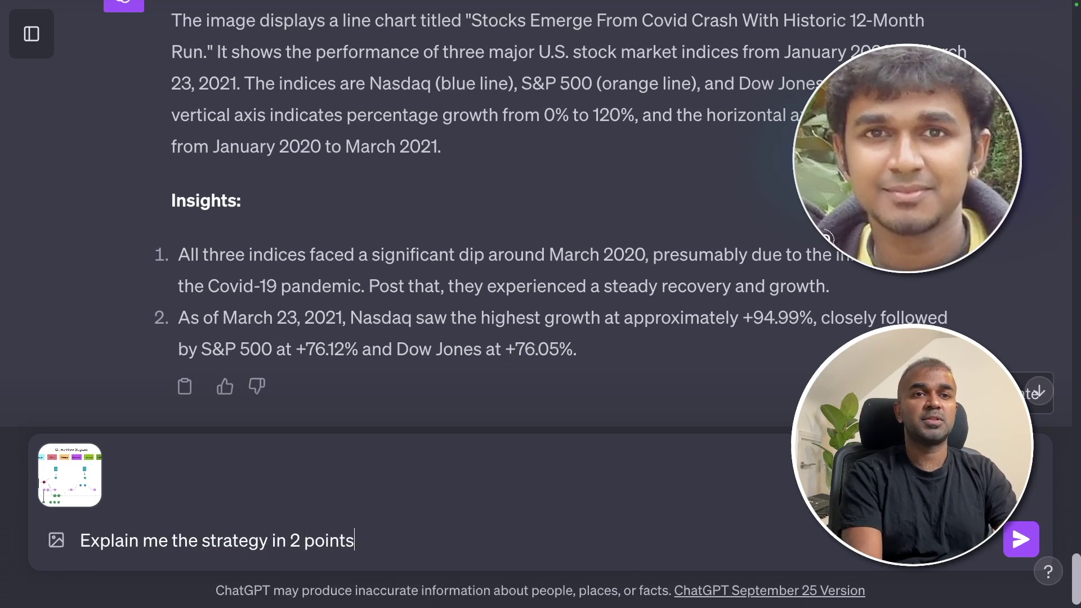
key("Return")
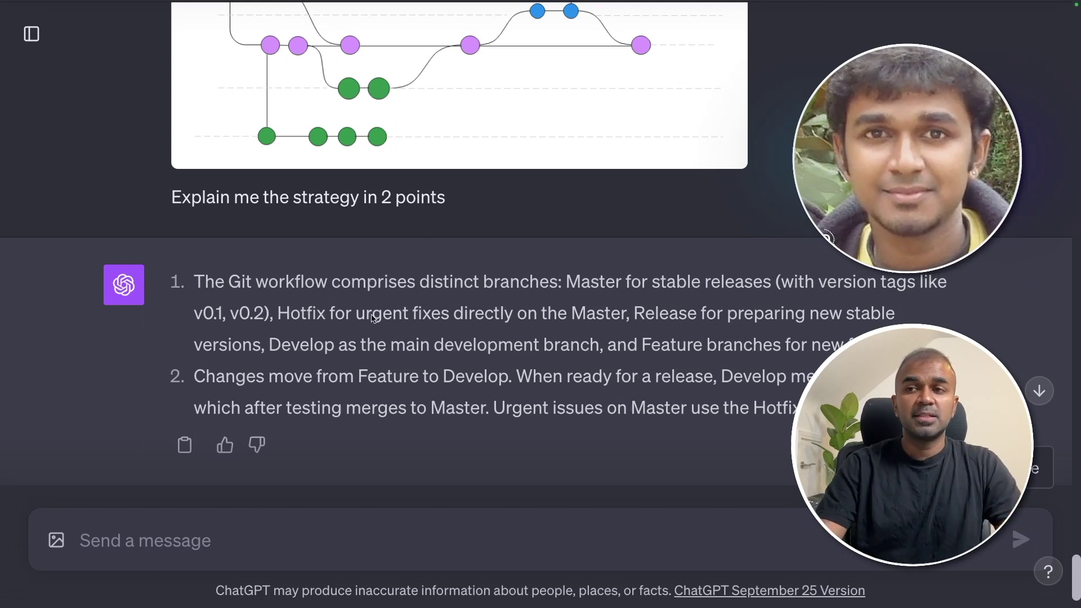
- Read the Master, Hotfix, Release, Develop and Feature branch explanation, then paste the brain illustration
scroll(325, 378, "down", 1)
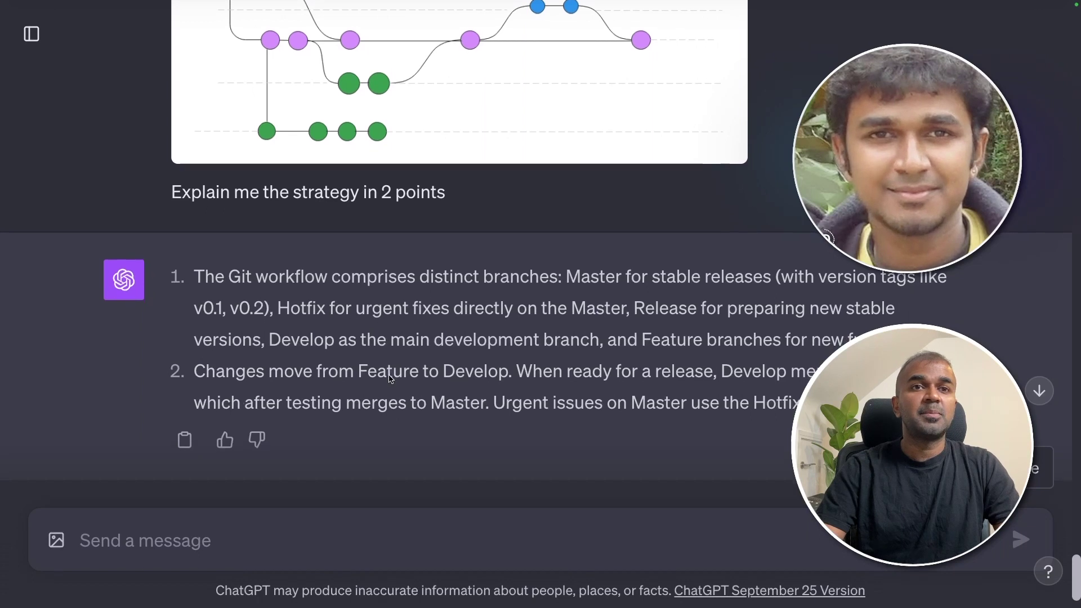
scroll(620, 371, "down", 1)
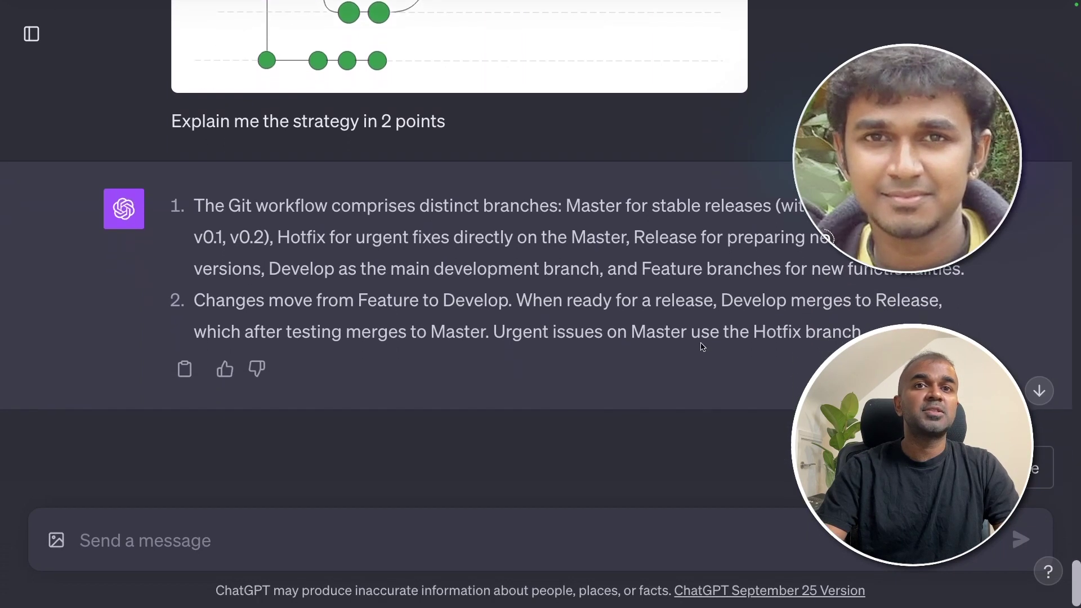
scroll(733, 290, "down", 1)
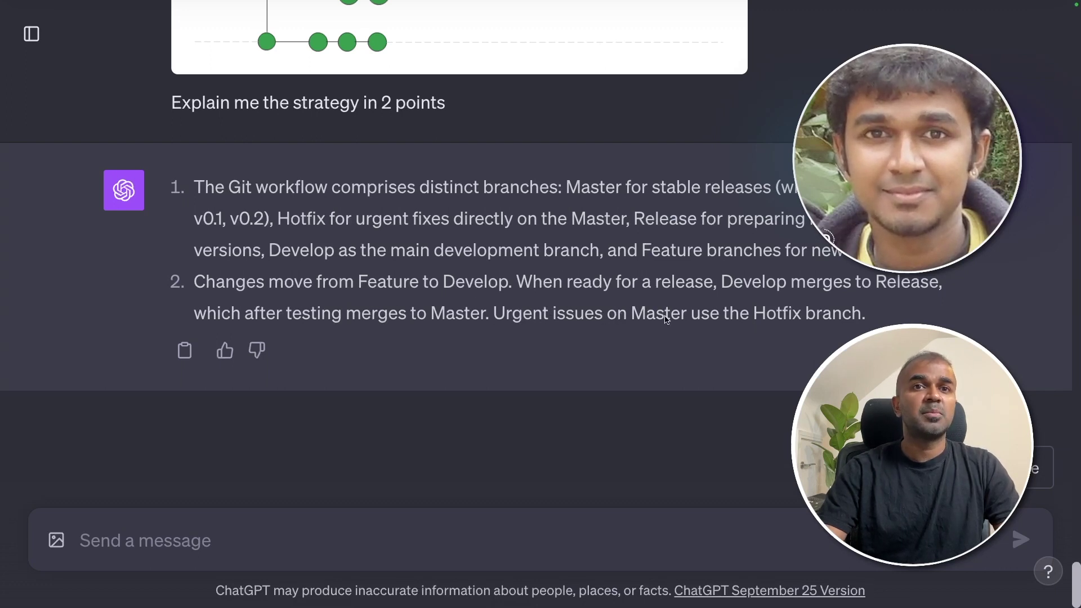
scroll(805, 316, "up", 7)
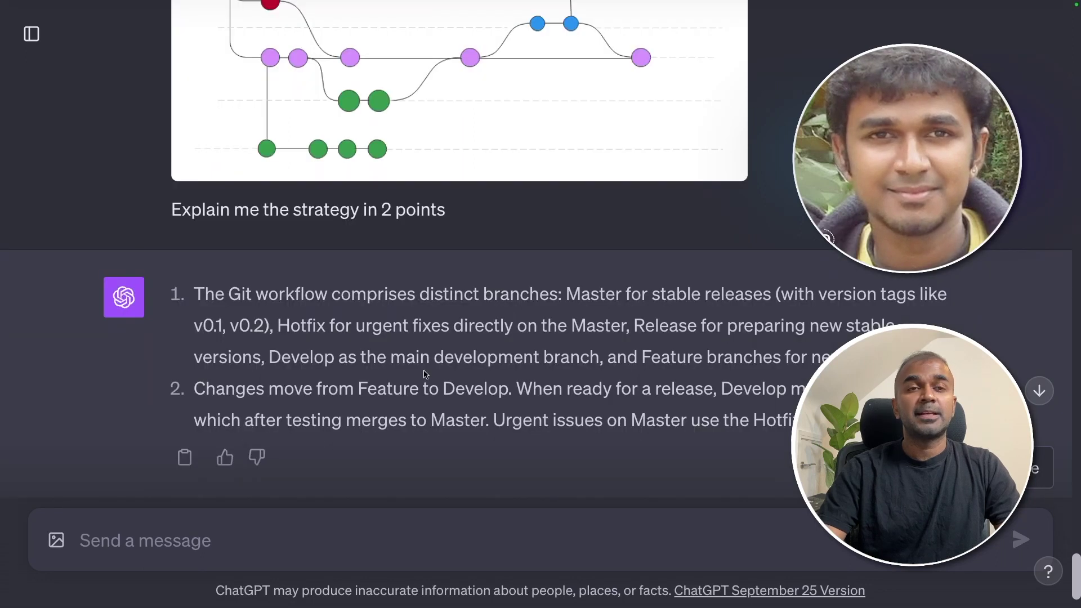
scroll(430, 379, "down", 2)
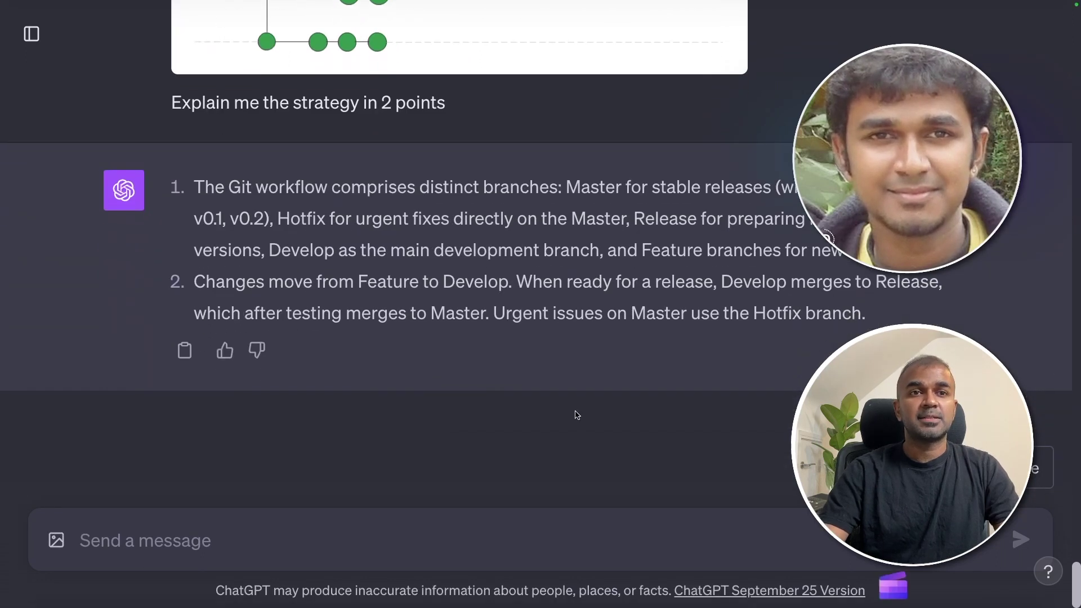
key("ctrl+v")
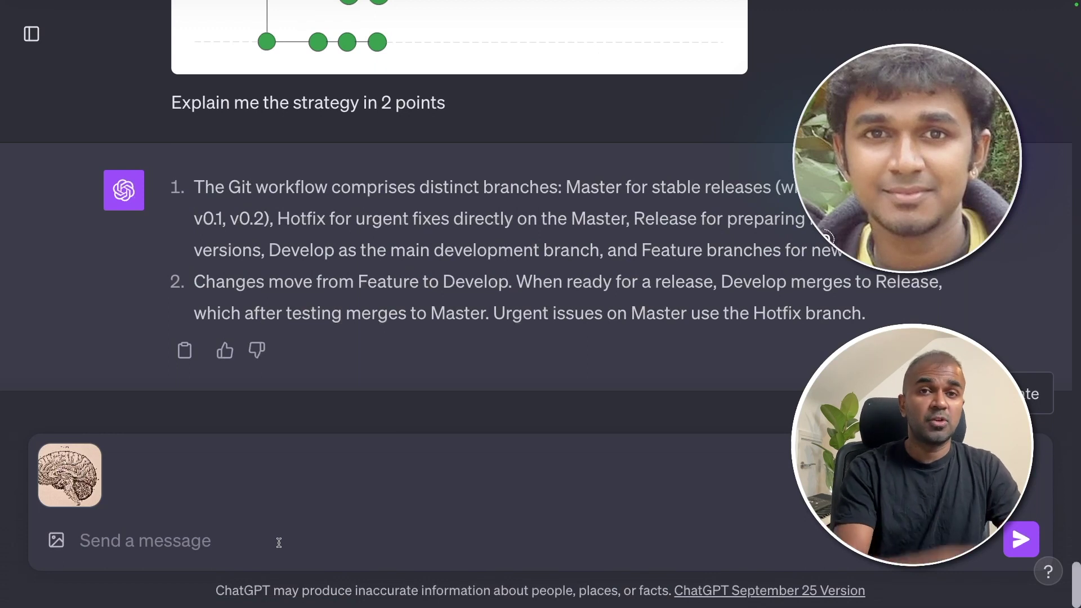
- Ask 'Explain me what is this image and give me 2 insights' about the brain illustration
type("Explain me what is thi")
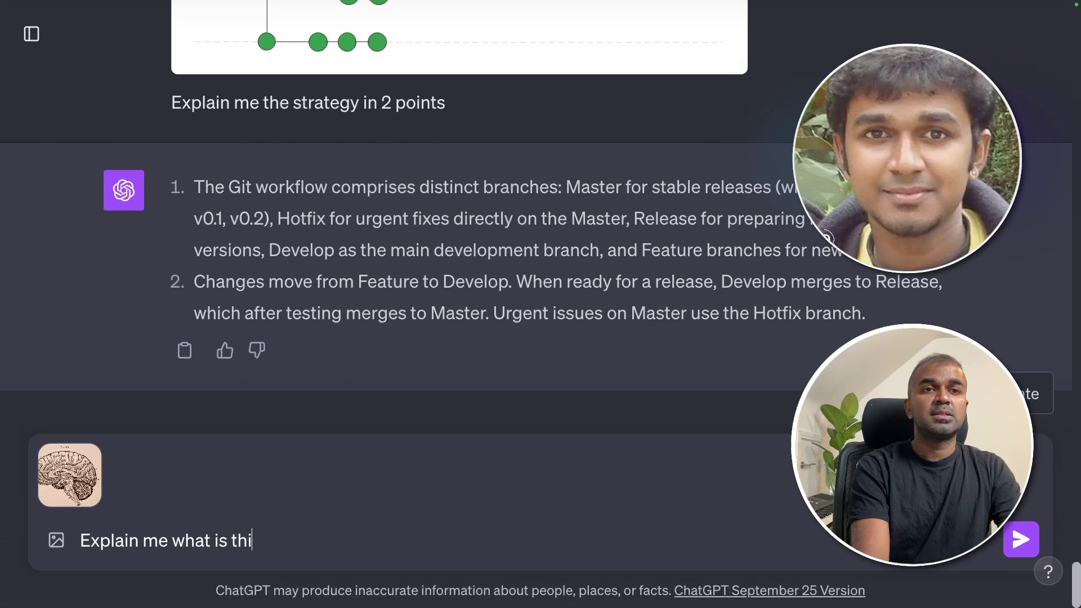
type("s image and give m")
key("BackSpace")
key("BackSpace")
type("mage and give me 2 ")
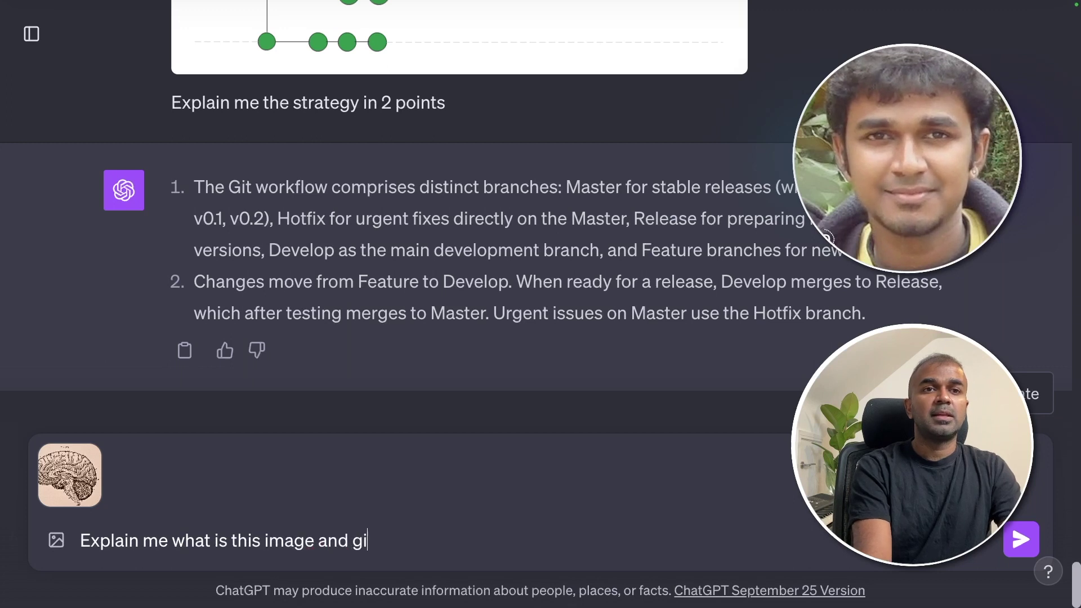
type("insights")
key("Return")
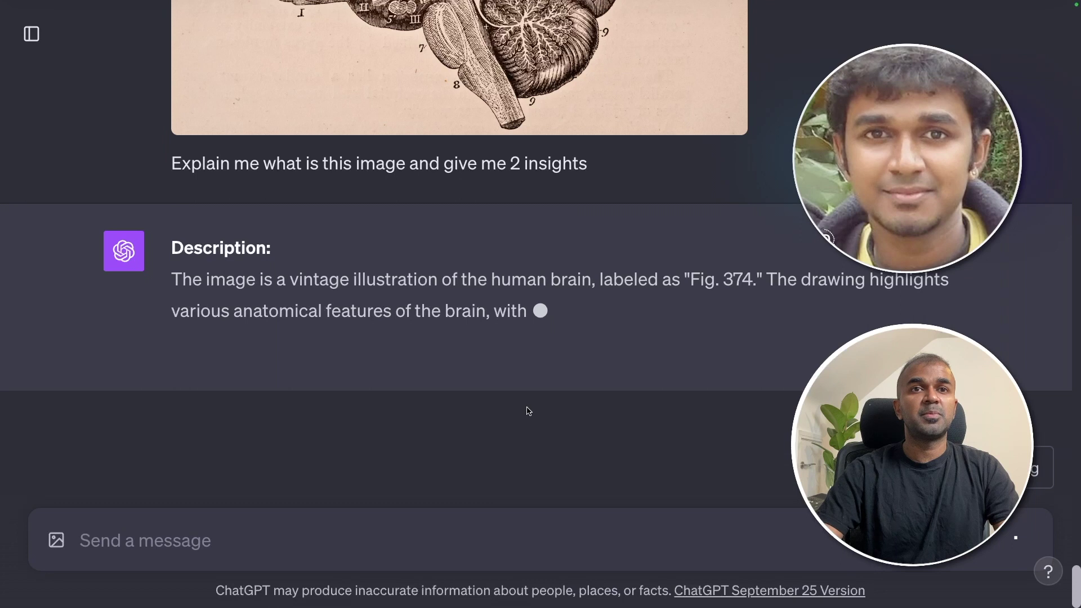
- Read the Fig. 374 description and its insights on cortex folds and the cerebellum
scroll(592, 403, "up", 5)
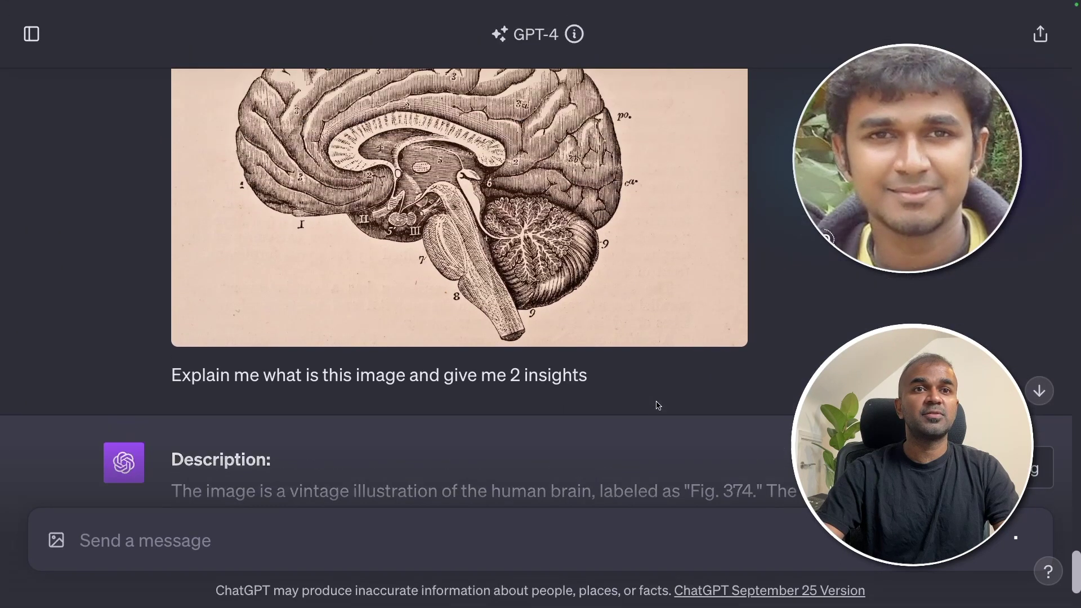
scroll(659, 406, "up", 3)
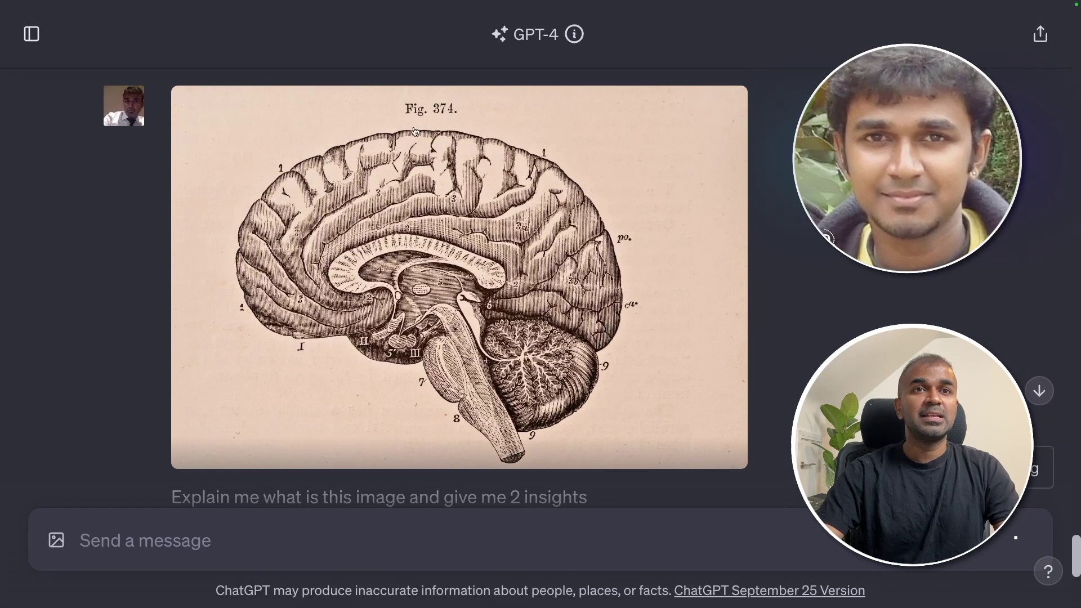
scroll(451, 226, "down", 6)
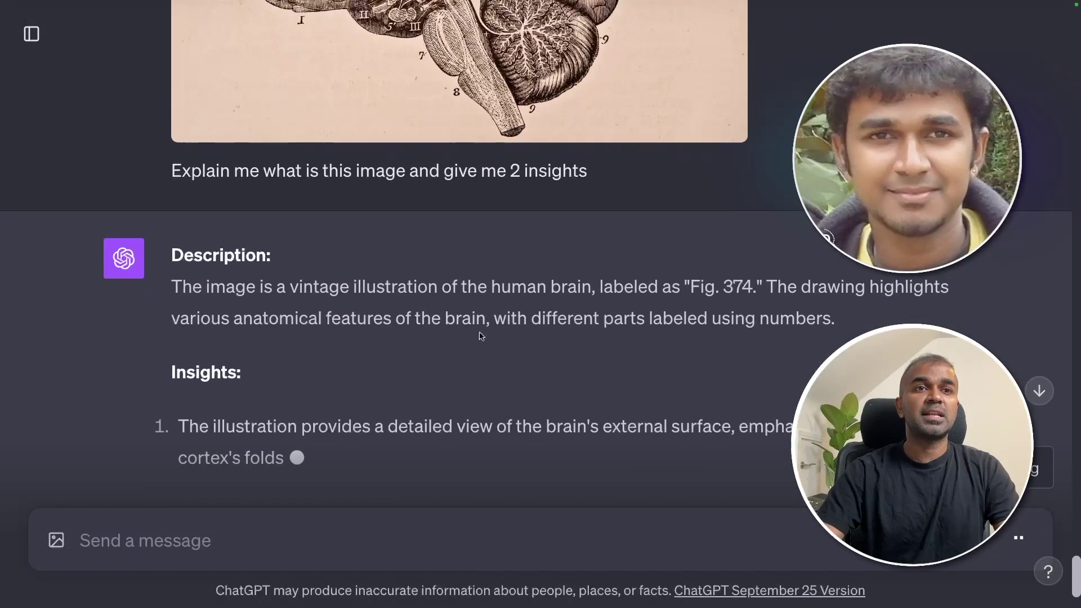
scroll(481, 336, "down", 3)
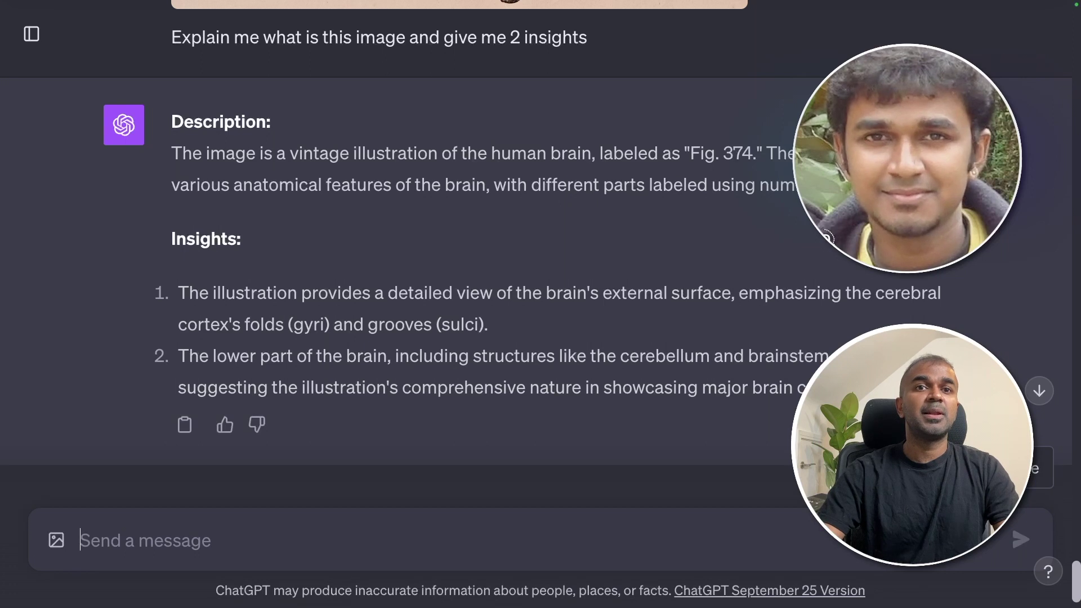
scroll(652, 235, "down", 1)
- Paste the animal cell image and ask for a short-point list of what it shows
key("ctrl+v")
type("Explain")
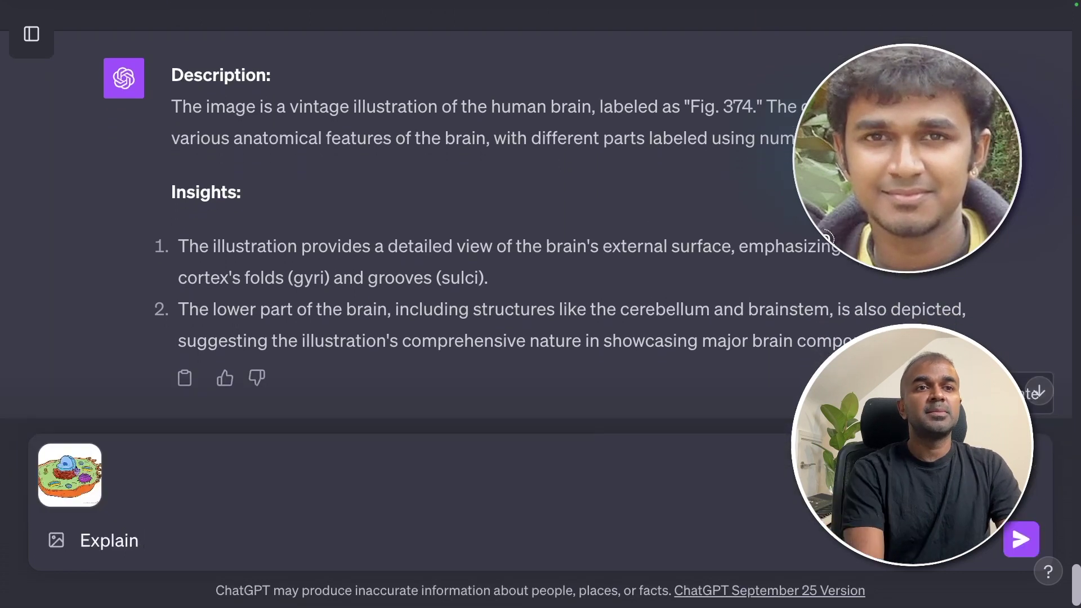
key("ctrl+a")
key("Right")
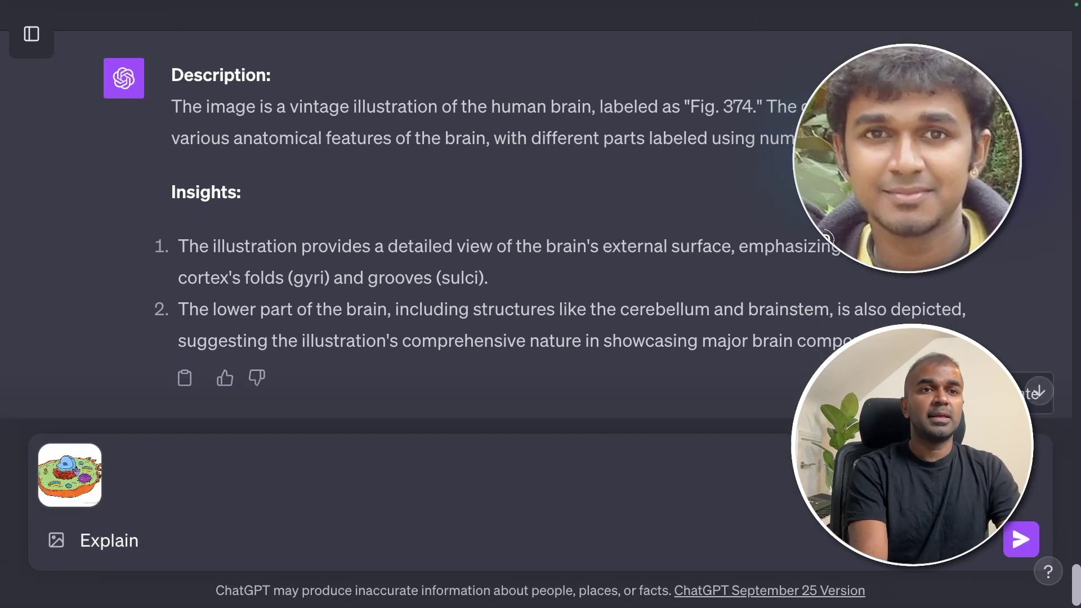
type("me teh")
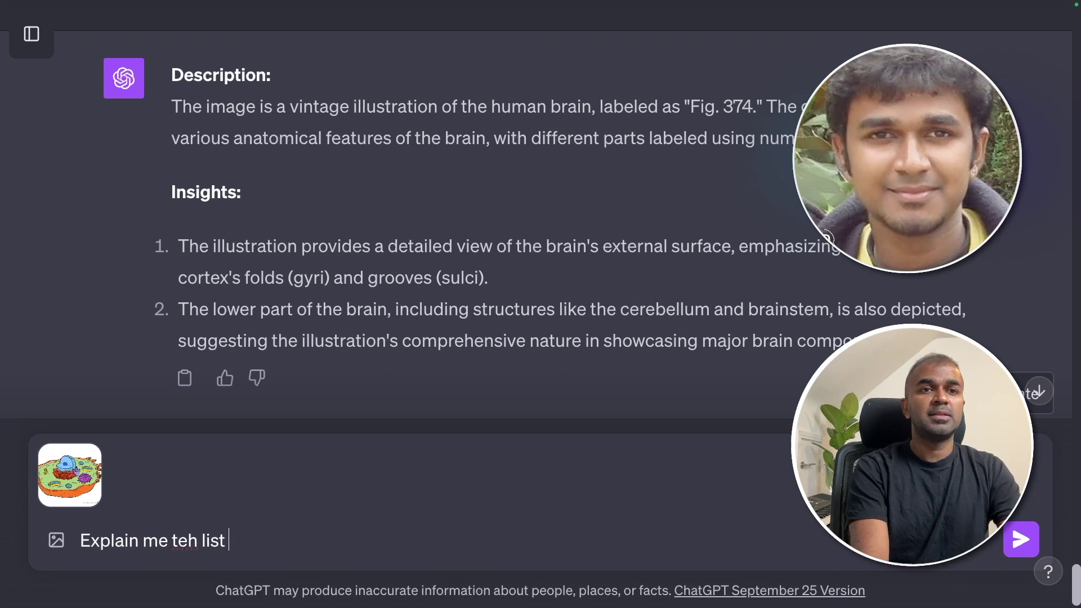
type(" list of things you ")
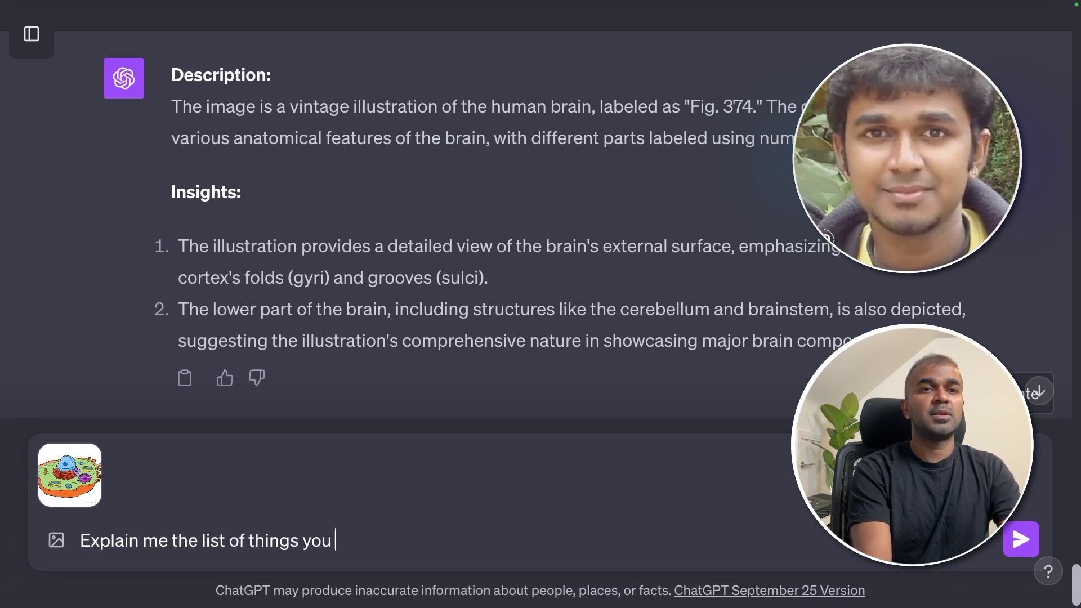
type("can see in this i")
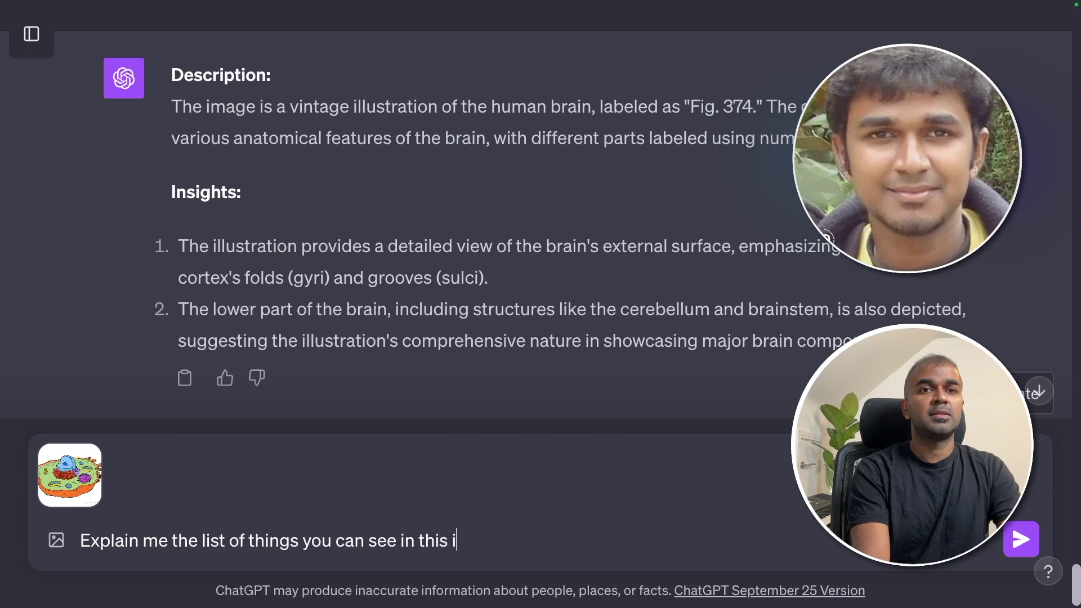
type("mage, in short point")
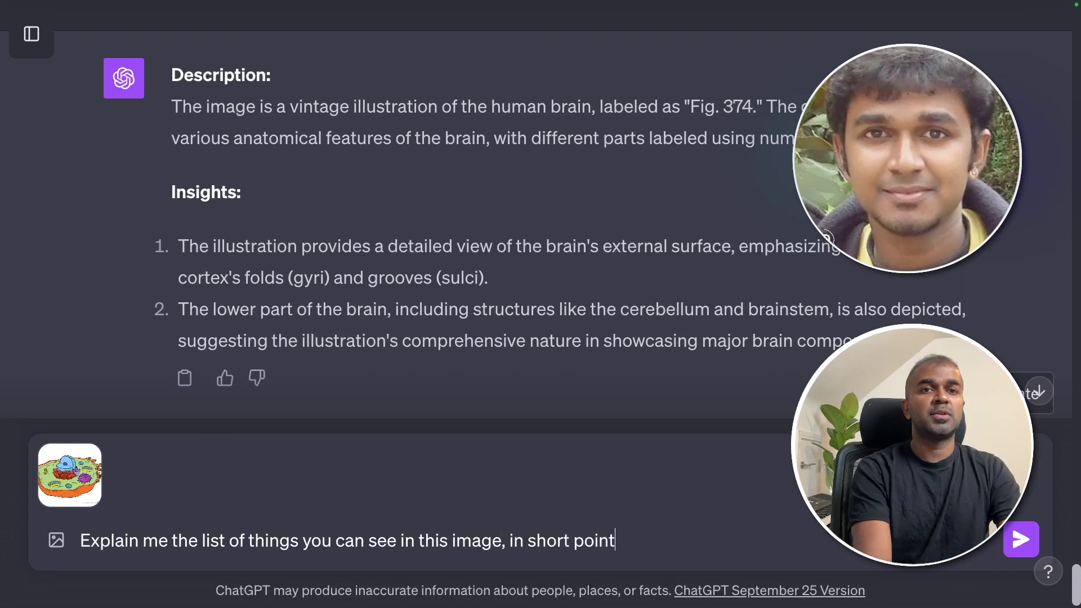
key("Return")
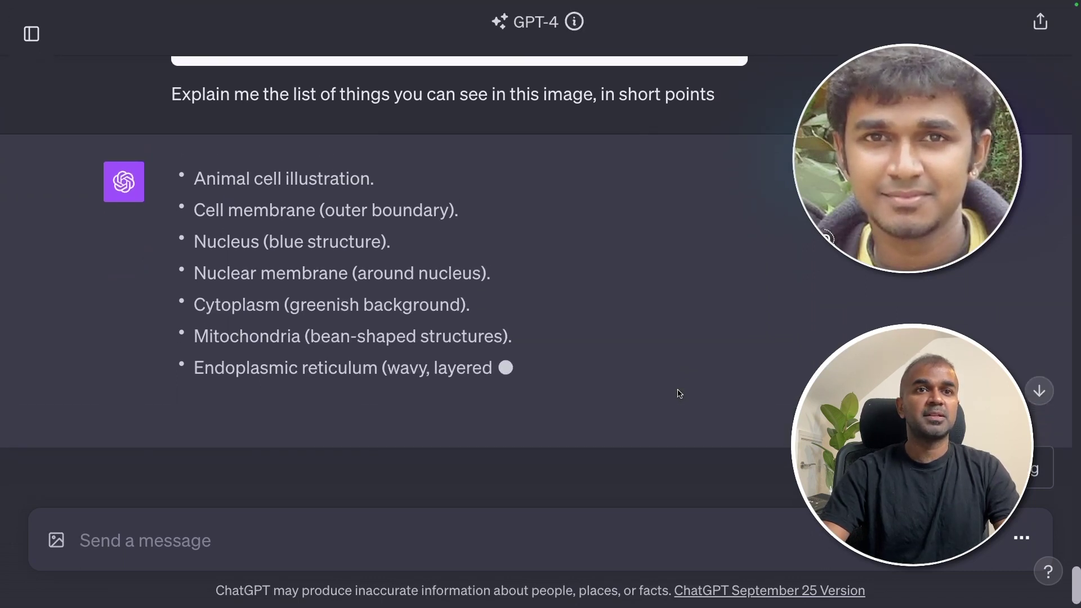
- Review the bulleted cell parts, from cell membrane to lysosomes, selecting 'greenish' in the answer
scroll(680, 394, "up", 5)
scroll(679, 394, "down", 3)
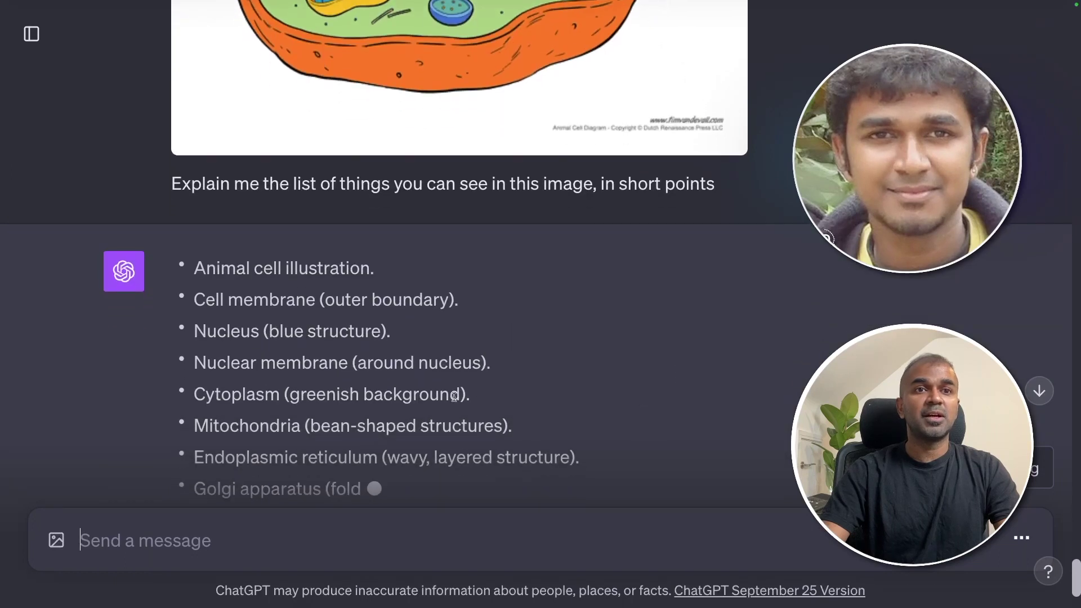
double_click(326, 399)
scroll(304, 387, "up", 6)
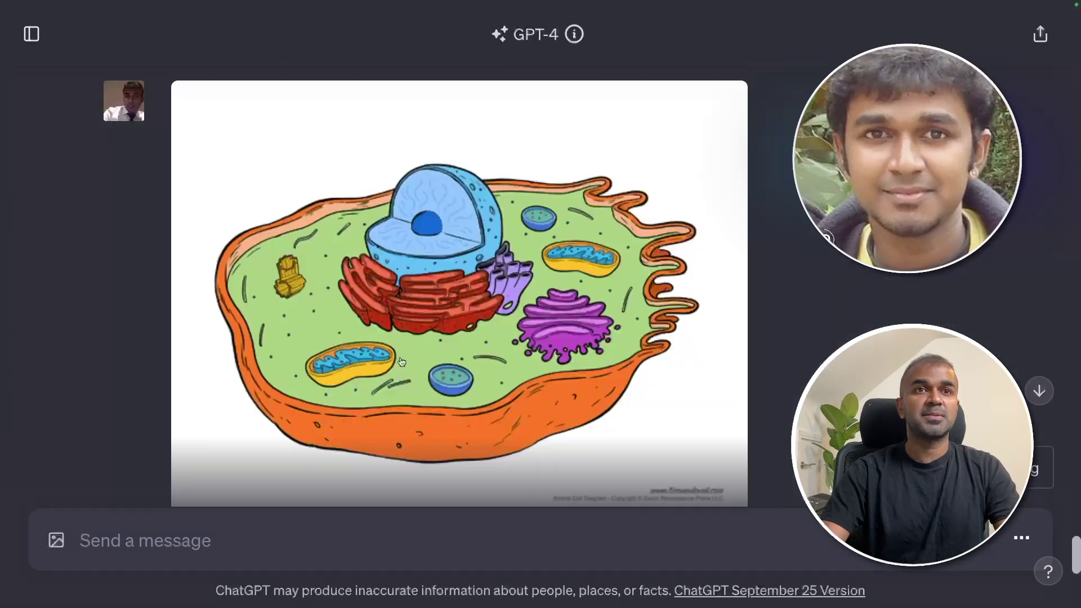
scroll(290, 369, "down", 6)
scroll(375, 360, "up", 4)
scroll(394, 349, "down", 1)
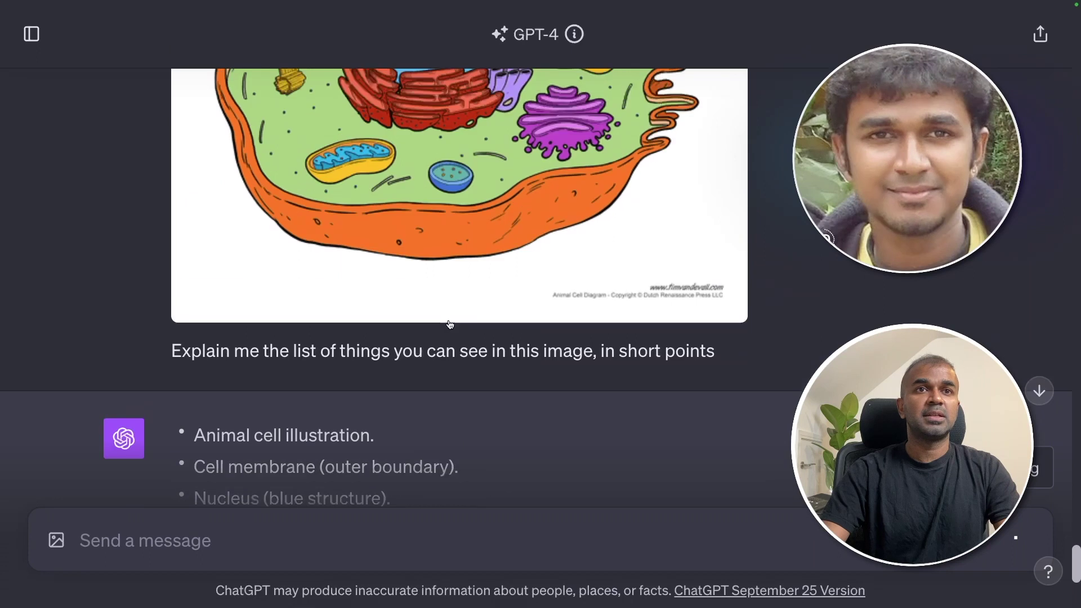
scroll(510, 323, "up", 3)
scroll(511, 323, "down", 6)
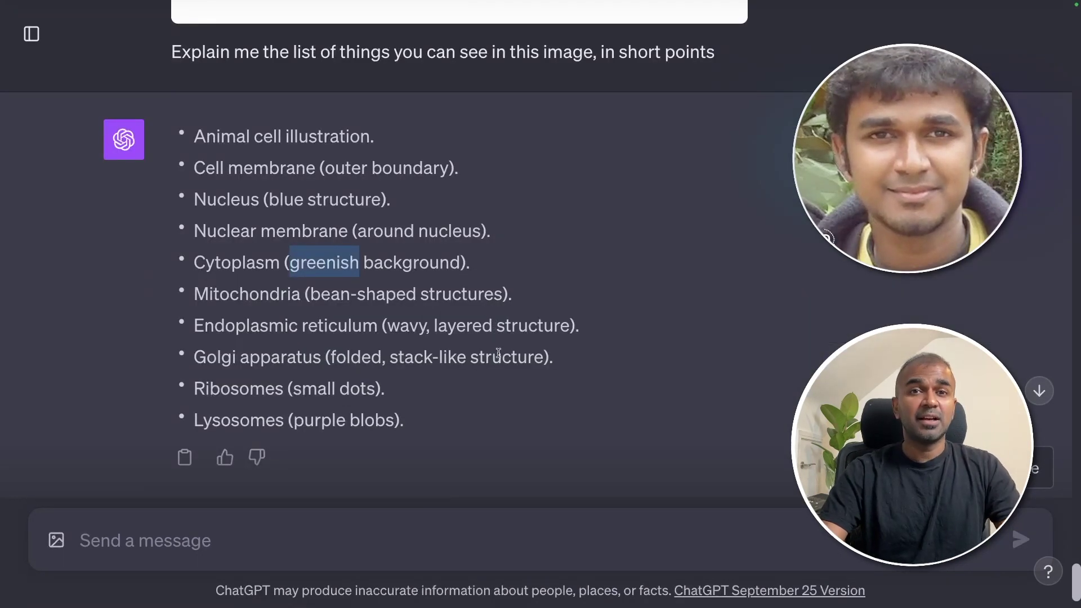
scroll(495, 347, "up", 6)
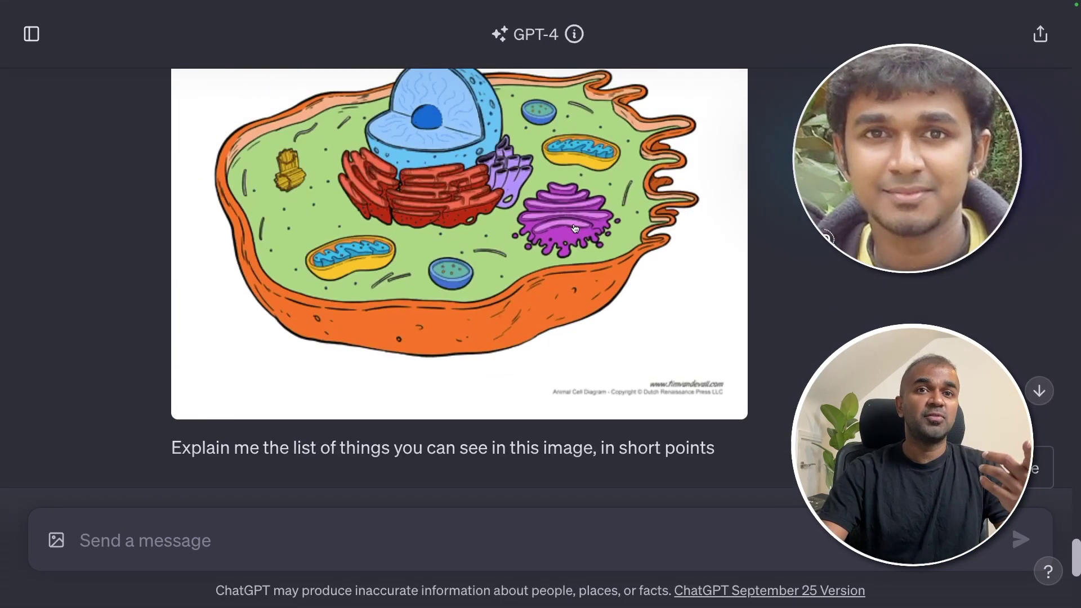
scroll(574, 228, "down", 6)
- Paste the hand X-ray, ask 'Detect if there is any anomaly in this scan', and read the refusal
key("ctrl+v")
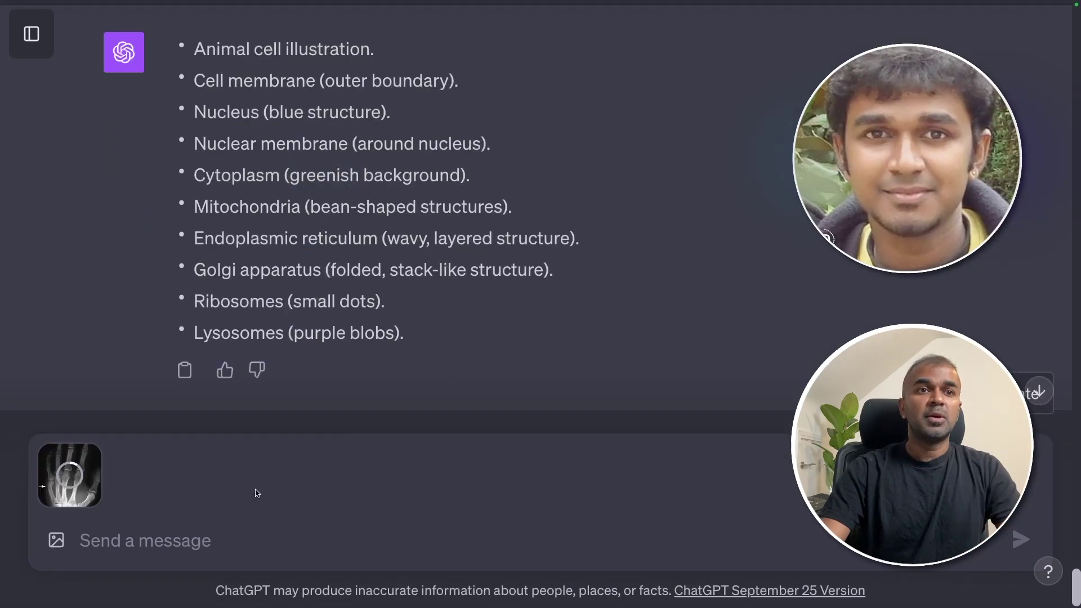
left_click(179, 539)
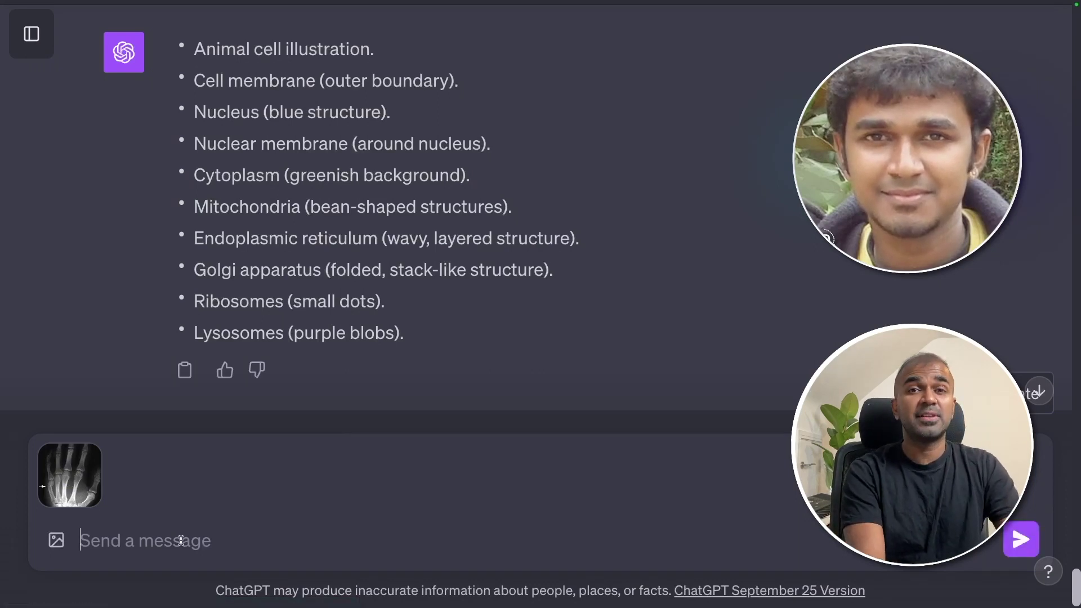
type("Detect if there is any a")
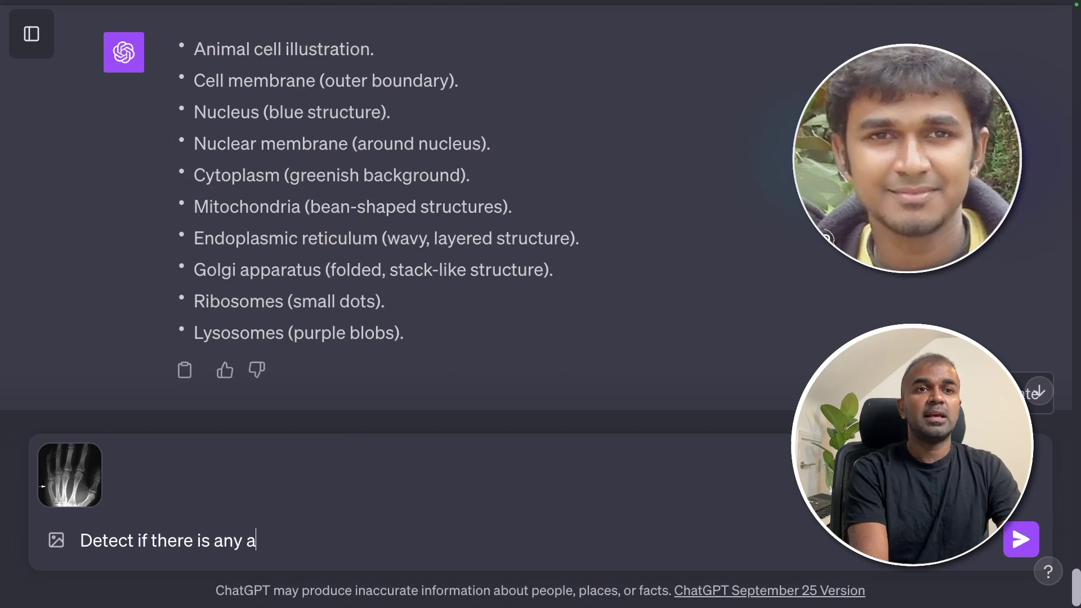
type("nomaly in this sc")
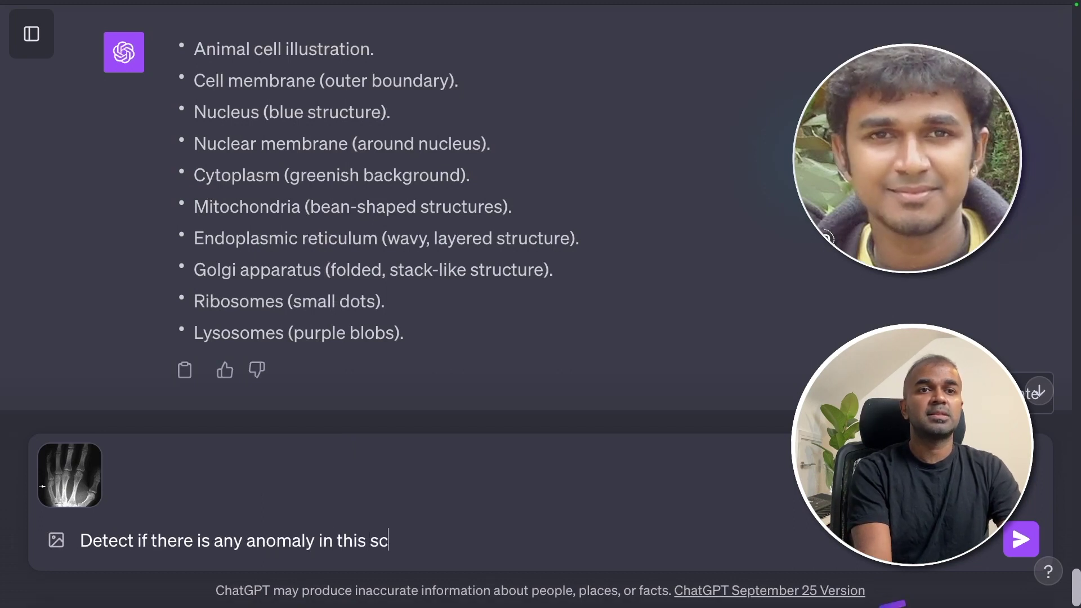
type("an")
key("Return")
scroll(668, 301, "down", 5)
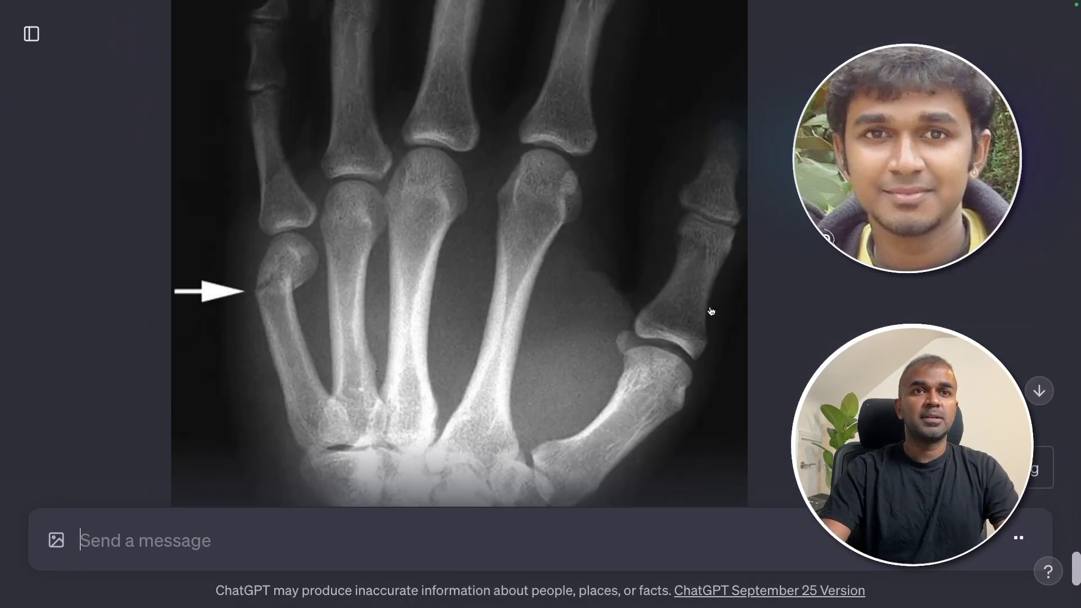
scroll(710, 314, "down", 5)
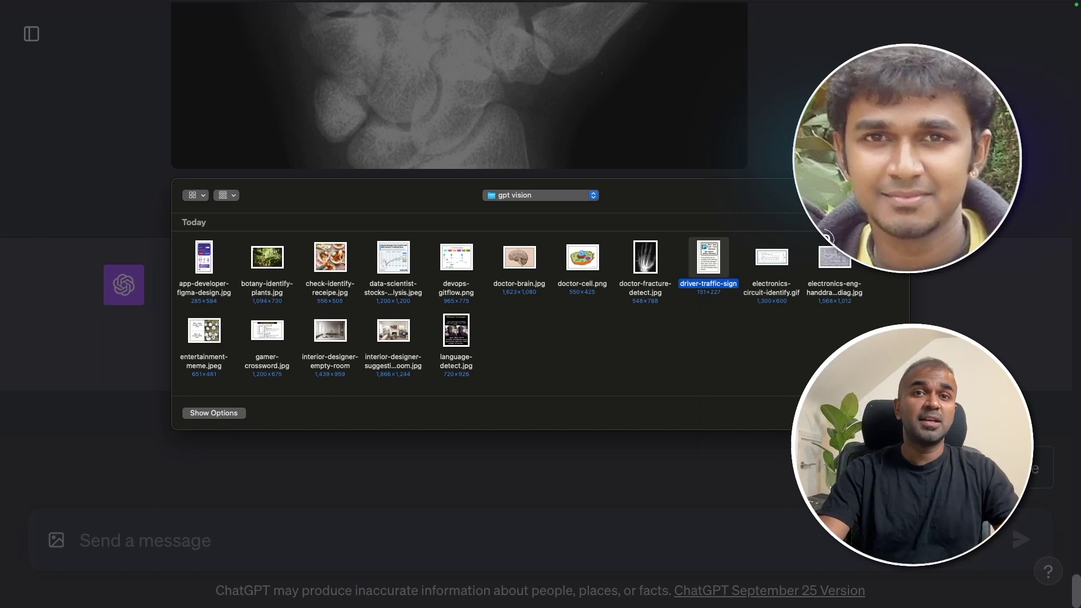
- Attach the parking sign and ask whether parking over 5 hours at Saturday 4pm is allowed
key("Return")
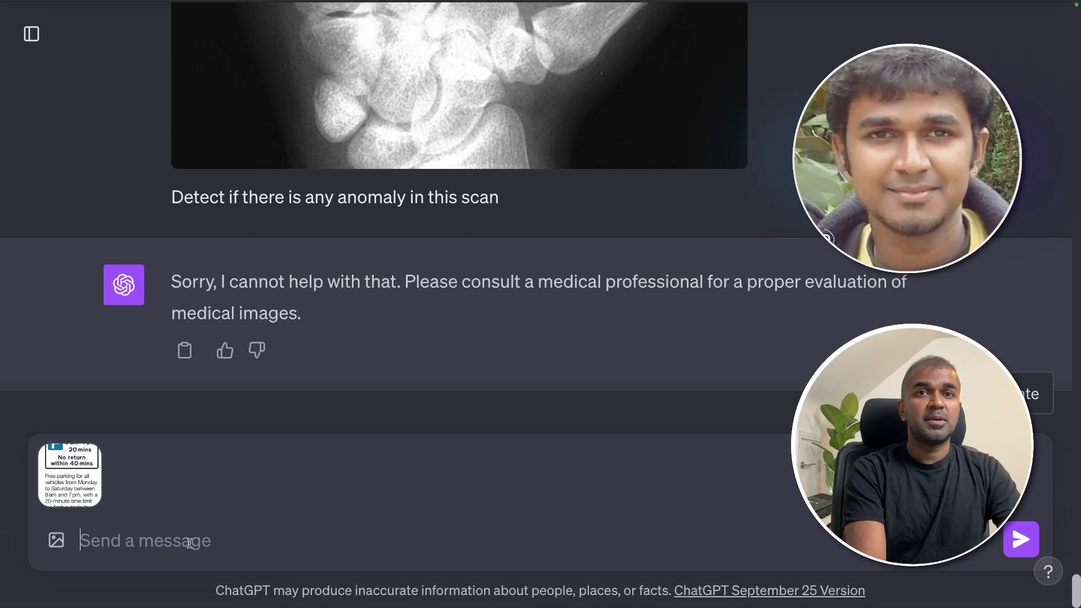
type("It's")
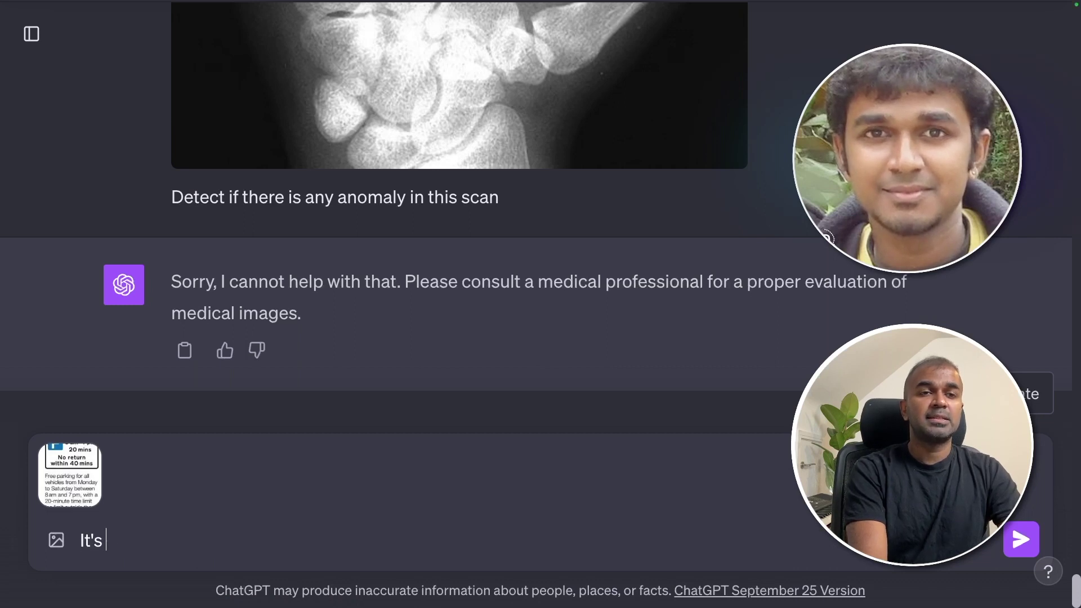
type(" saturday 4pm . can i park fo")
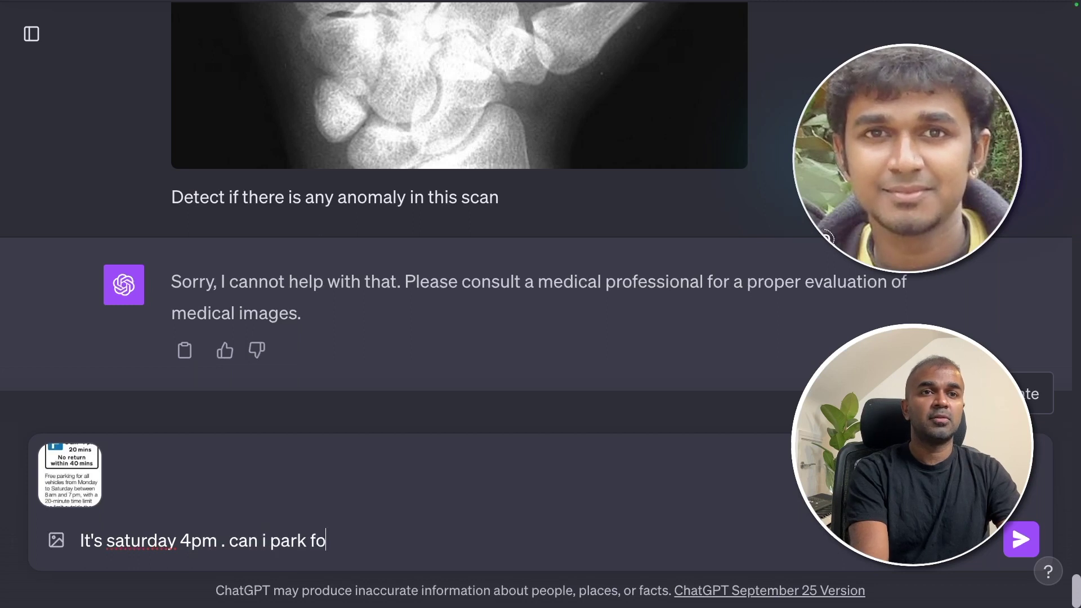
type("r more than 5 hours")
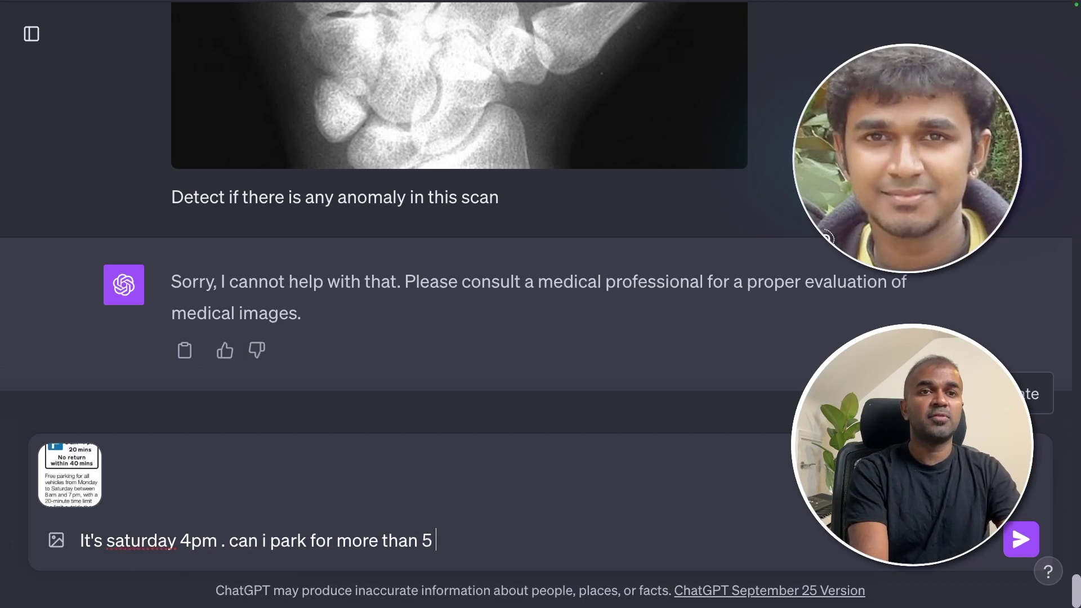
key("Return")
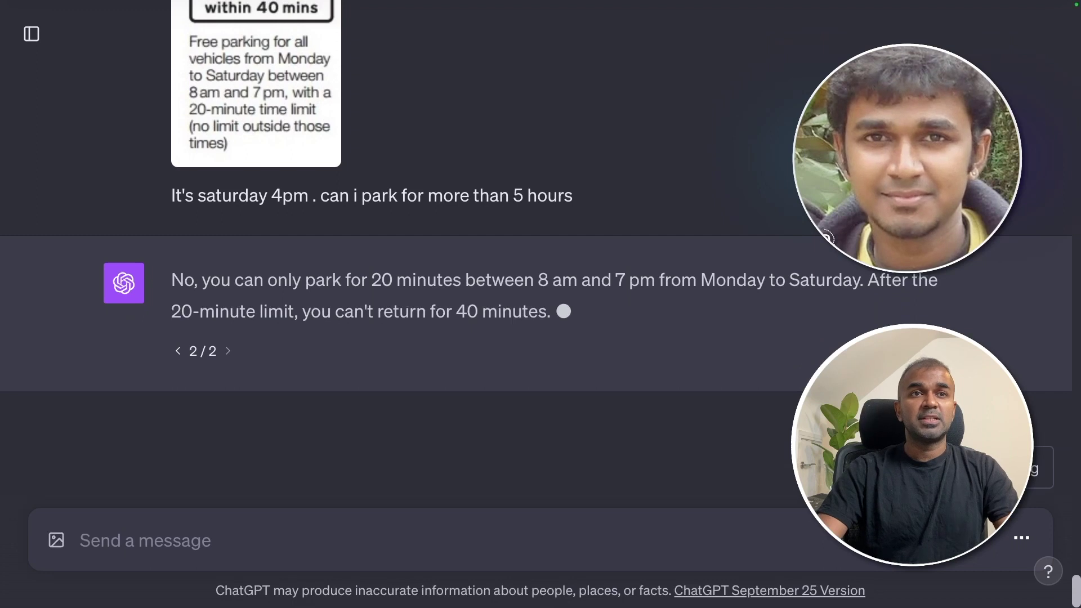
scroll(480, 163, "up", 3)
scroll(480, 164, "down", 2)
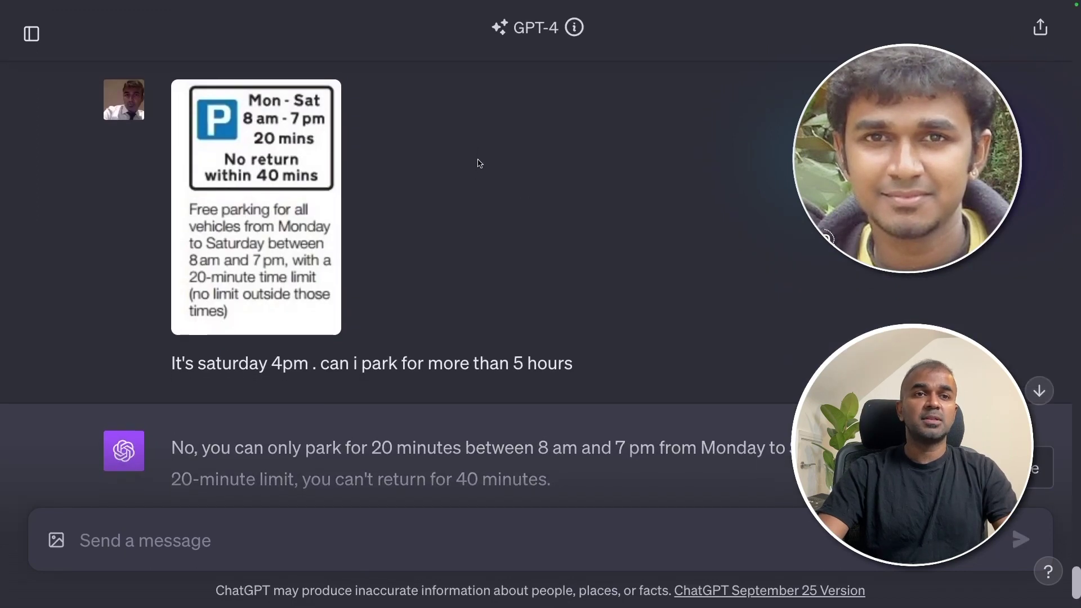
- Paste the hand-drawn circuit image and send 'Explain me this'
key("super+v")
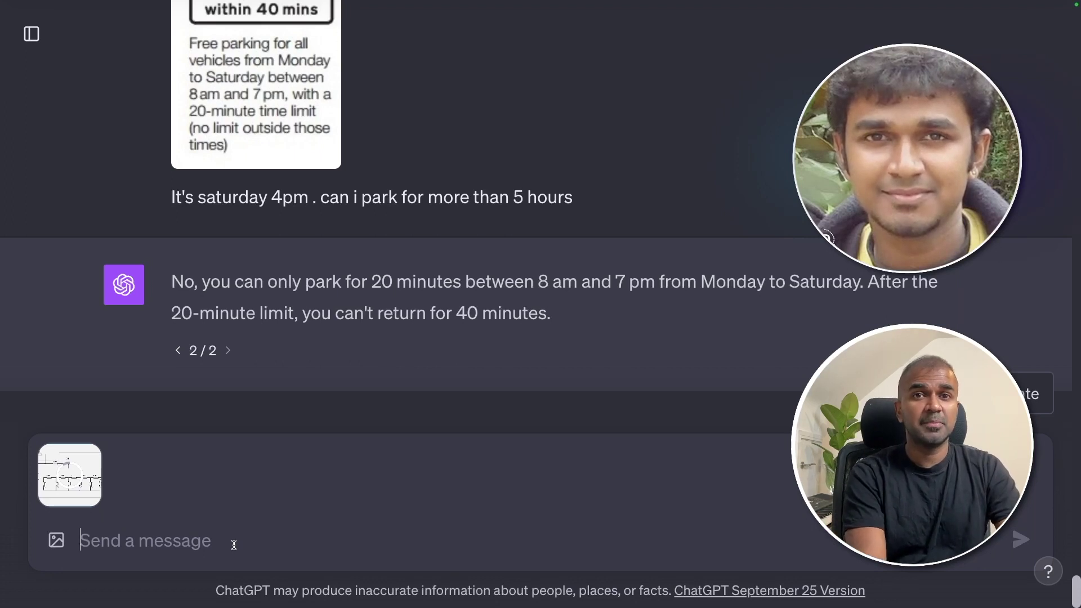
type("Explain me thi")
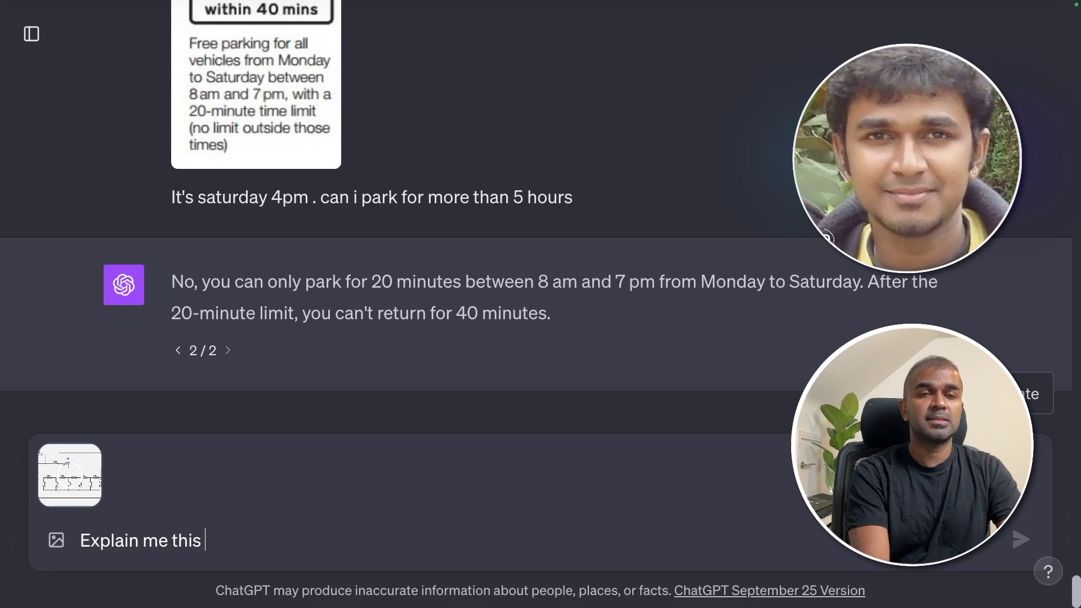
type("s")
key("shift+Return")
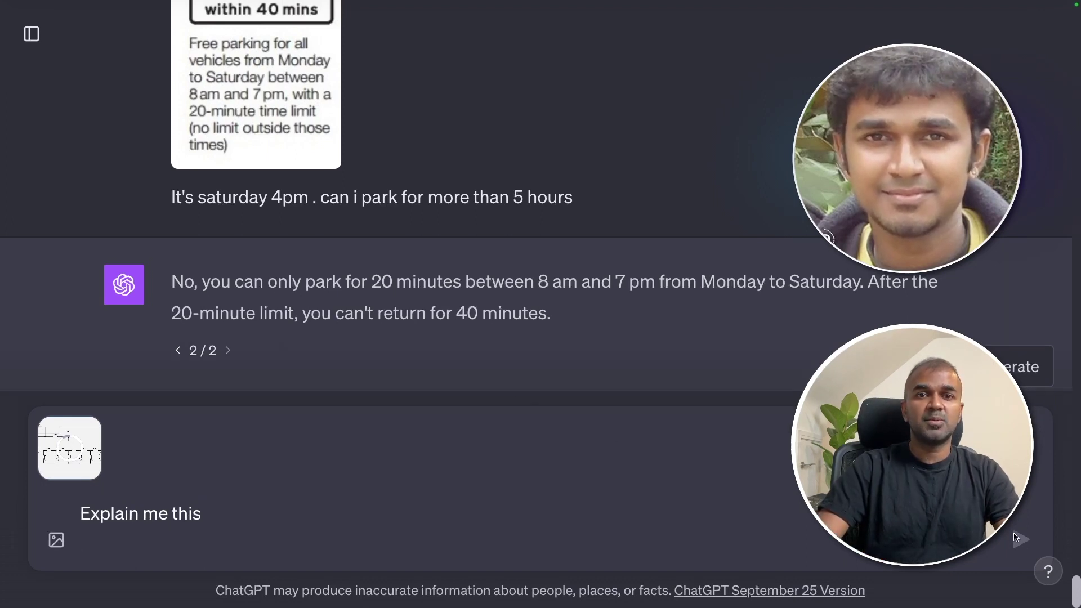
key("Return")
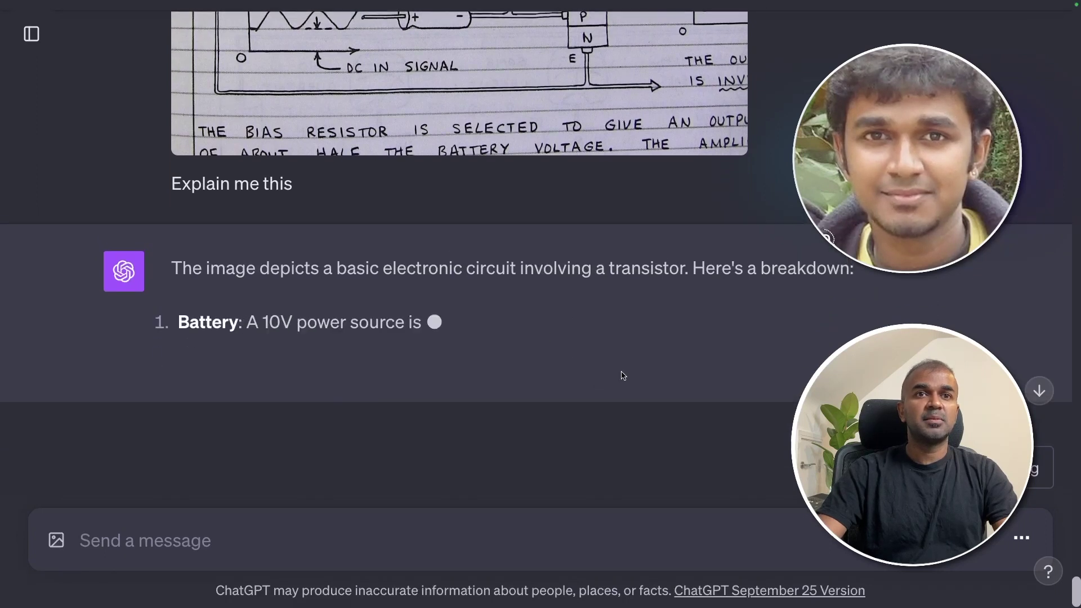
- Follow the streaming breakdown of the 10V battery, input capacitor, NPN transistor and bias resistor
scroll(623, 374, "up", 2)
scroll(668, 363, "down", 2)
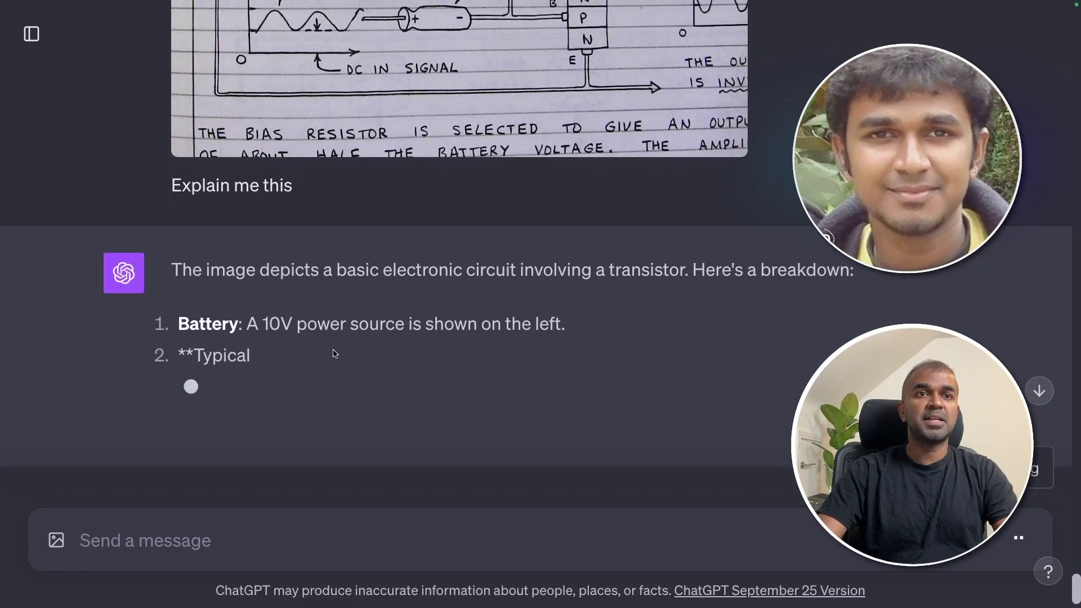
scroll(357, 347, "up", 1)
scroll(458, 398, "down", 2)
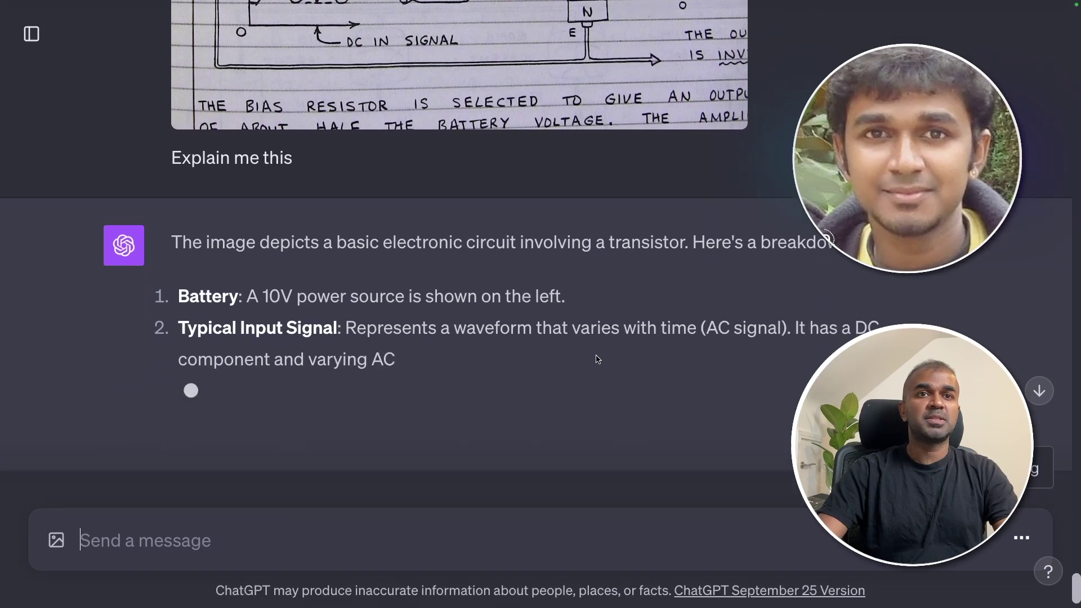
scroll(675, 361, "up", 5)
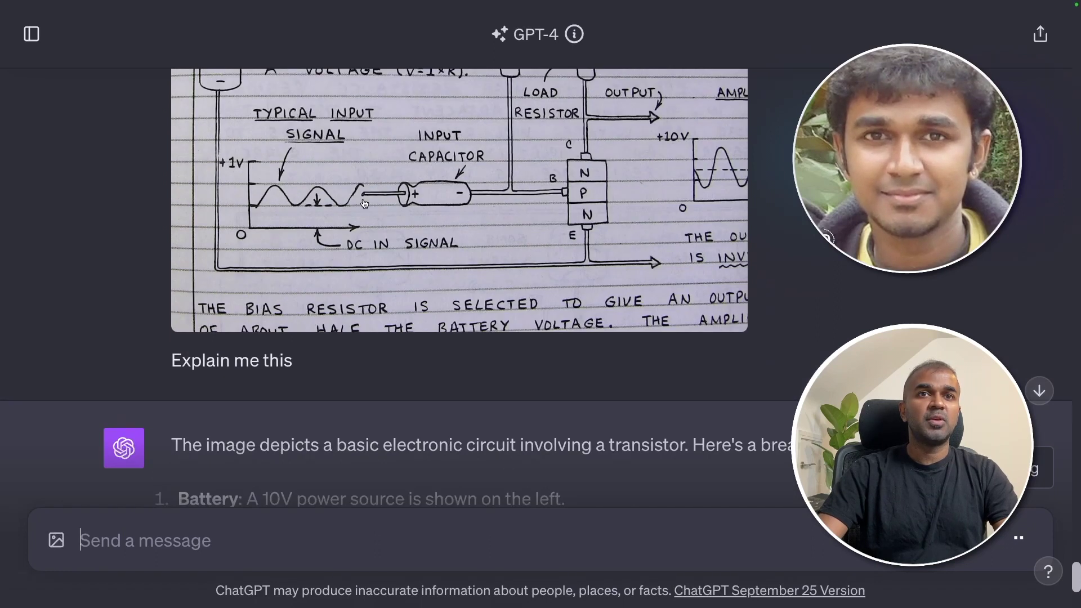
scroll(155, 278, "down", 6)
scroll(399, 322, "up", 5)
scroll(399, 323, "up", 3)
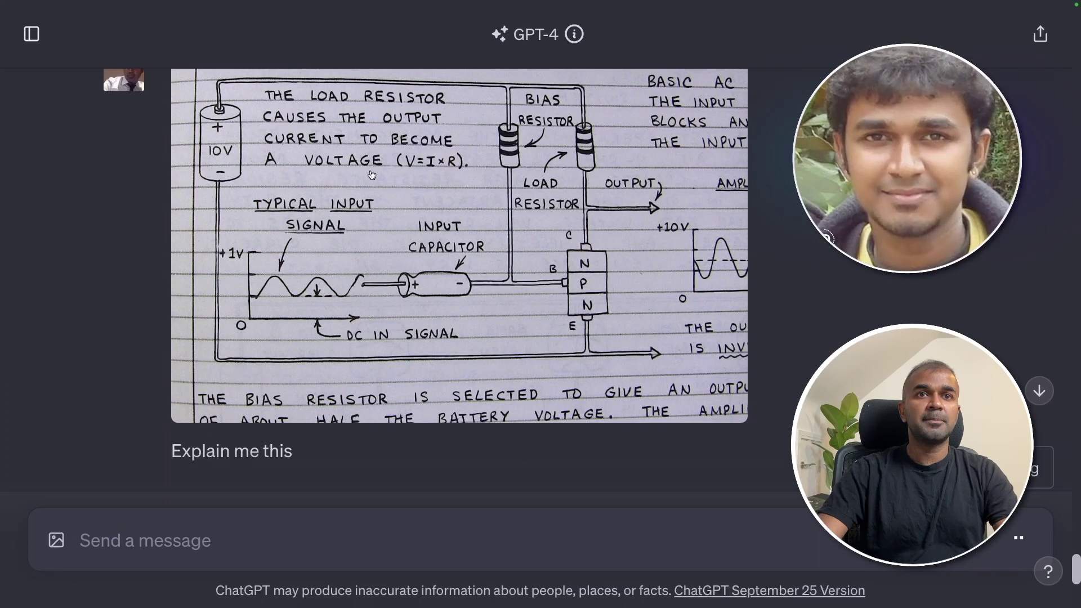
scroll(504, 300, "down", 6)
scroll(504, 300, "down", 4)
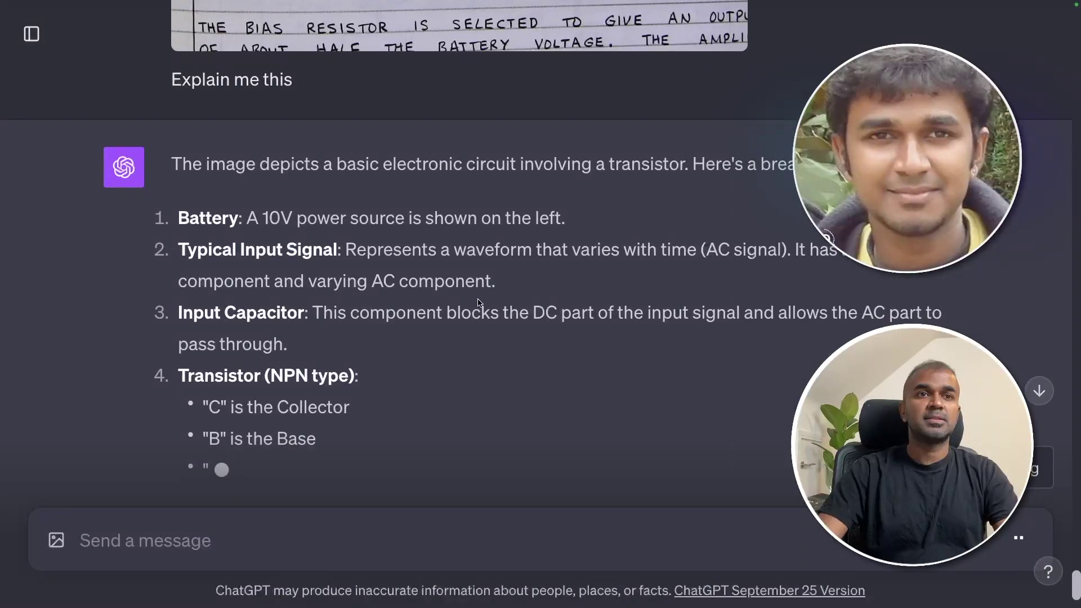
scroll(540, 338, "up", 6)
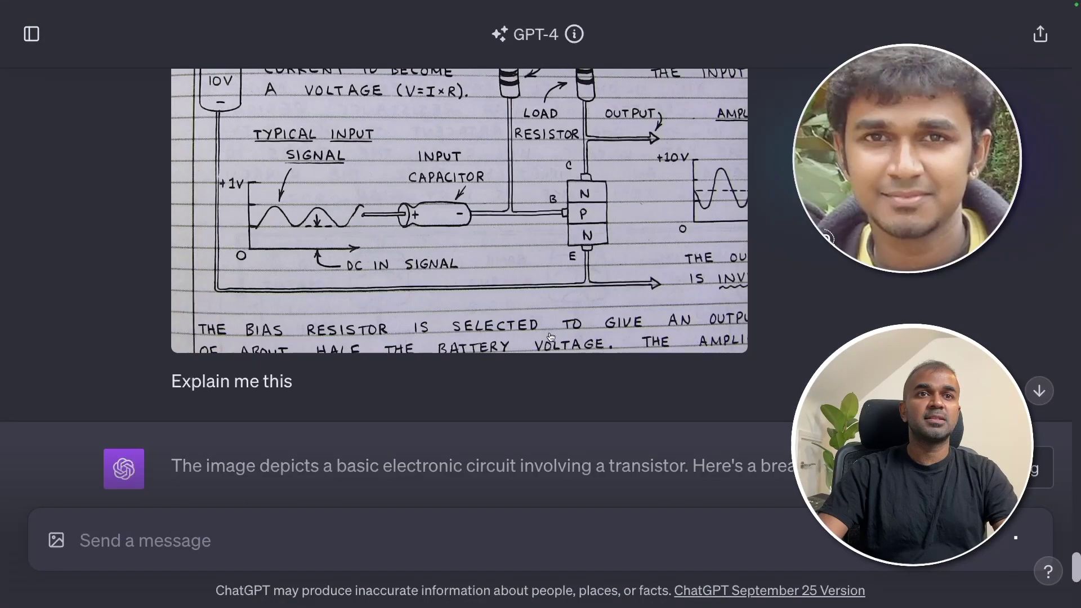
scroll(473, 317, "down", 8)
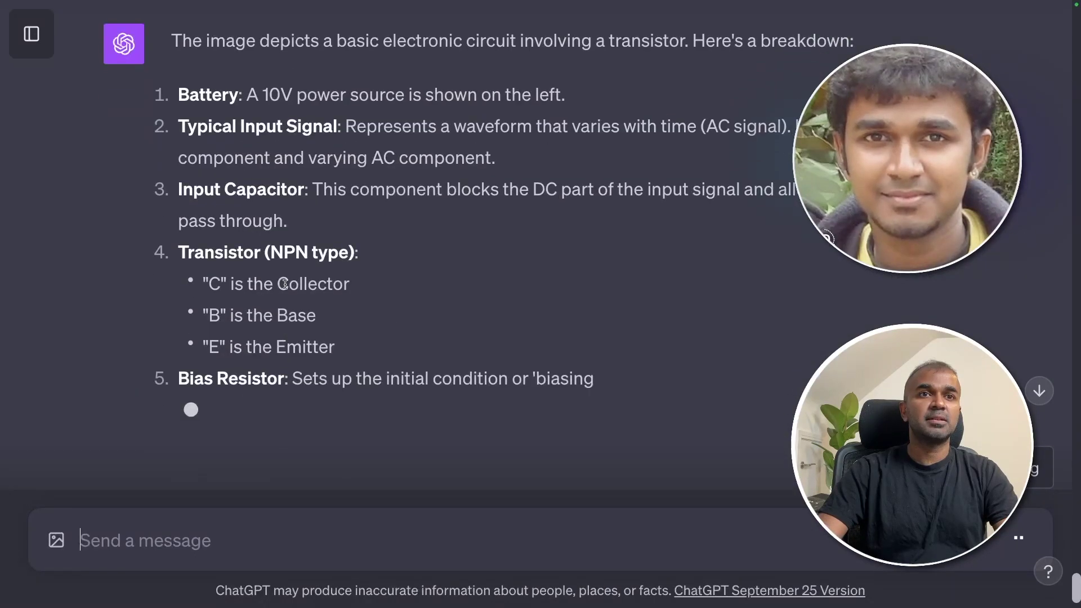
scroll(489, 554, "down", 2)
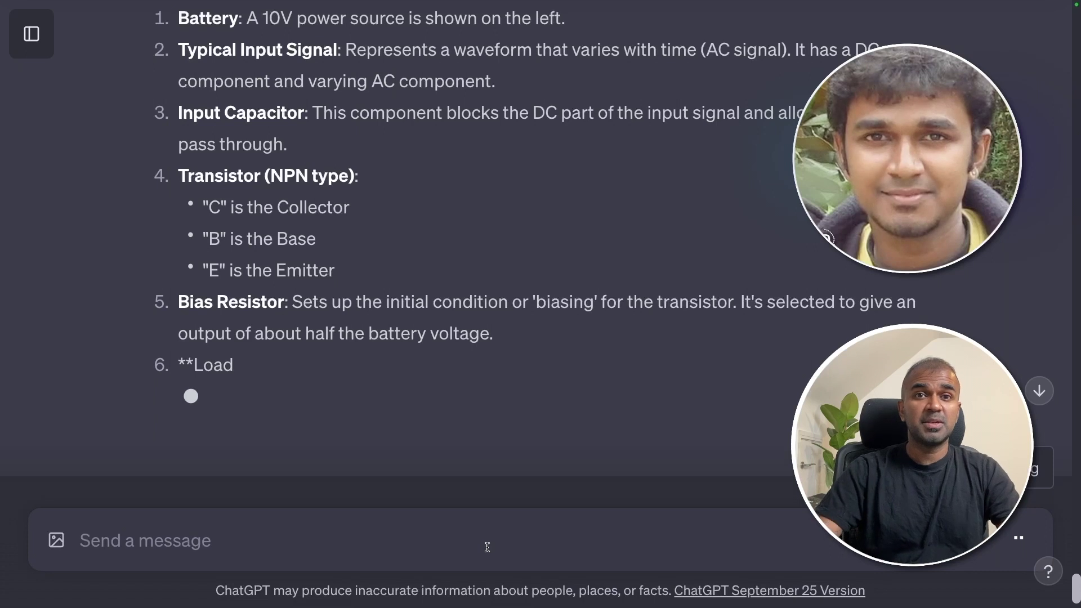
- Send the group-comparison meme image with the prompt 'Explain this meme in short'
key("ctrl+v")
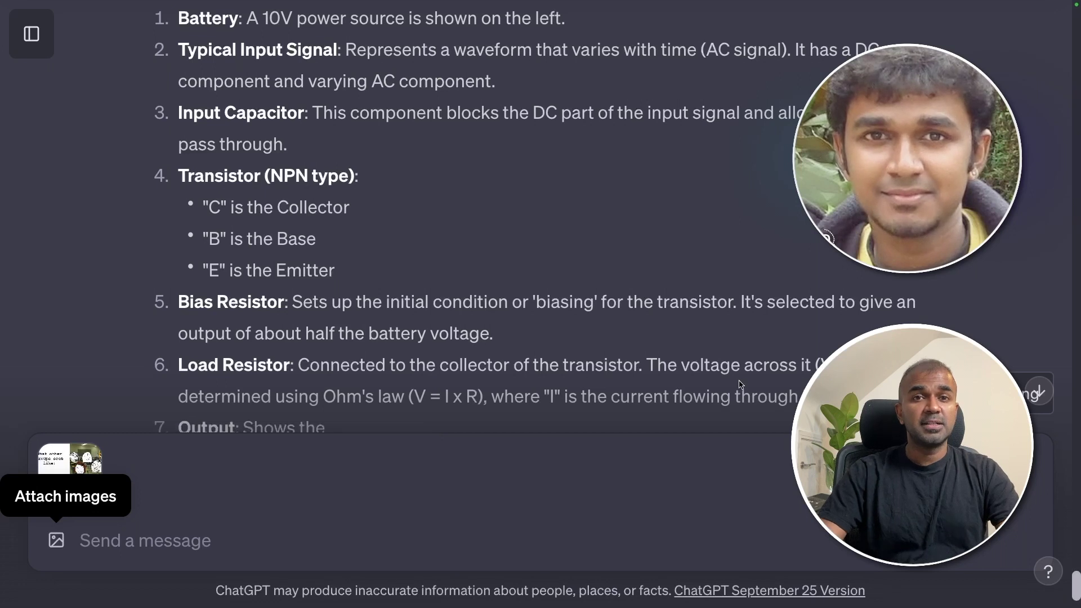
left_click(259, 547)
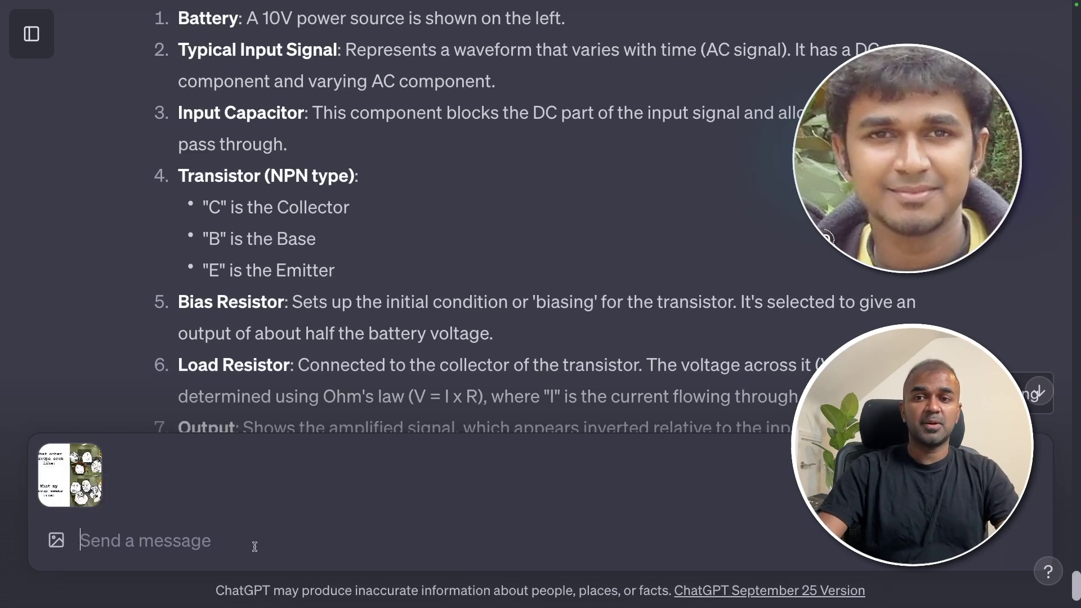
type("Explain this meme in short")
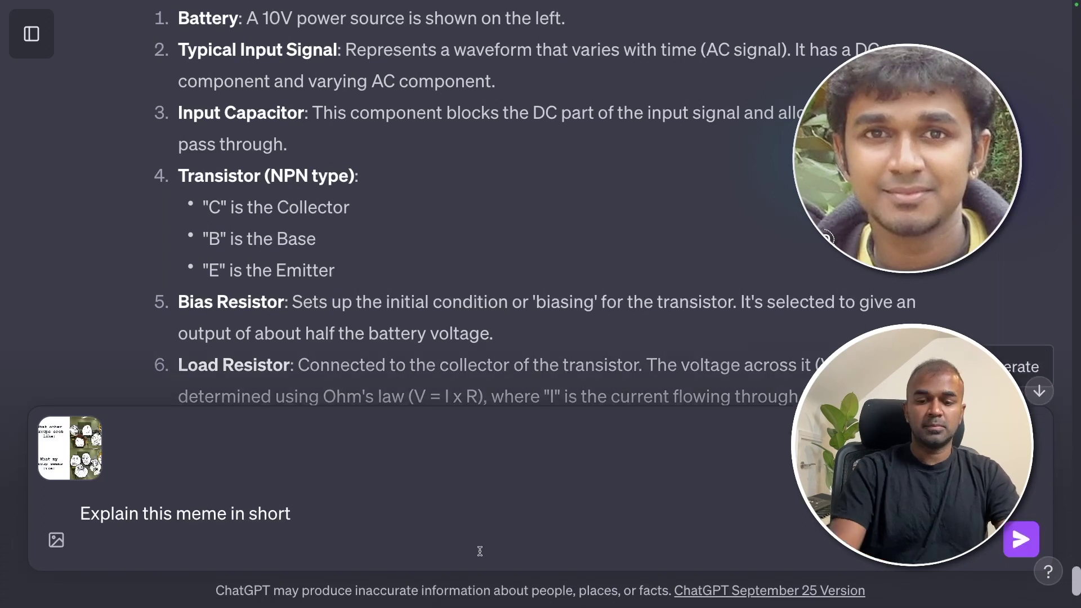
key("Return")
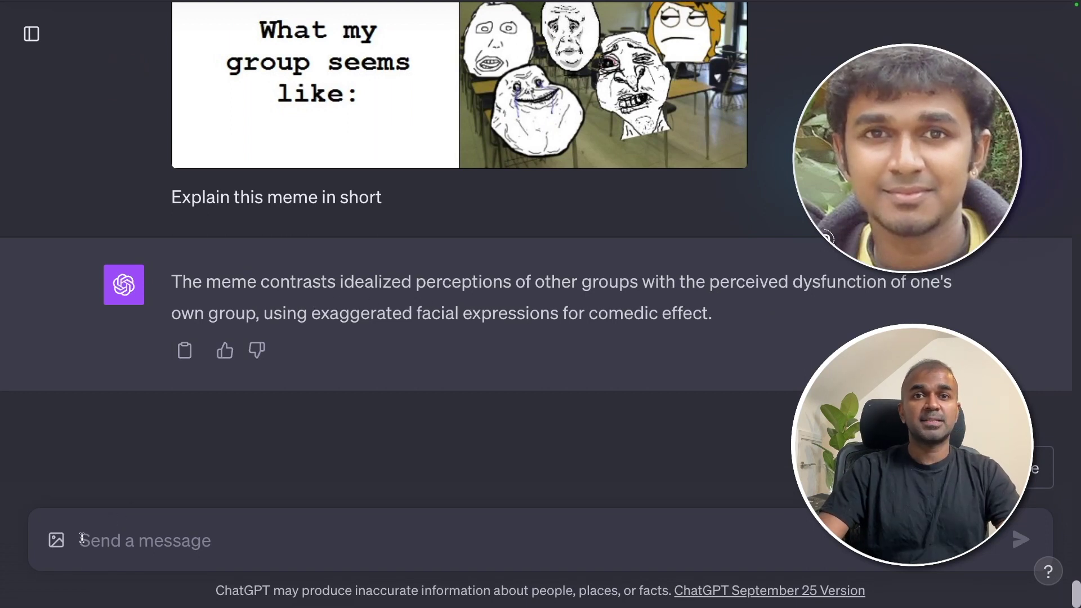
- Send the crossword image with 'Can you please solve this' and review the Across and Down answers
key("ctrl+v")
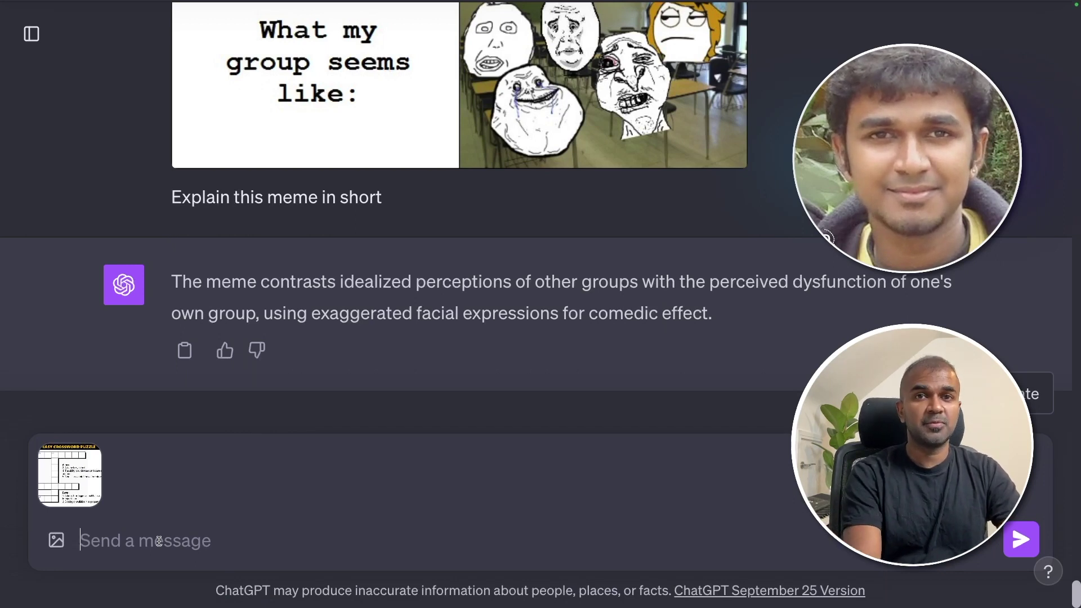
type("Can")
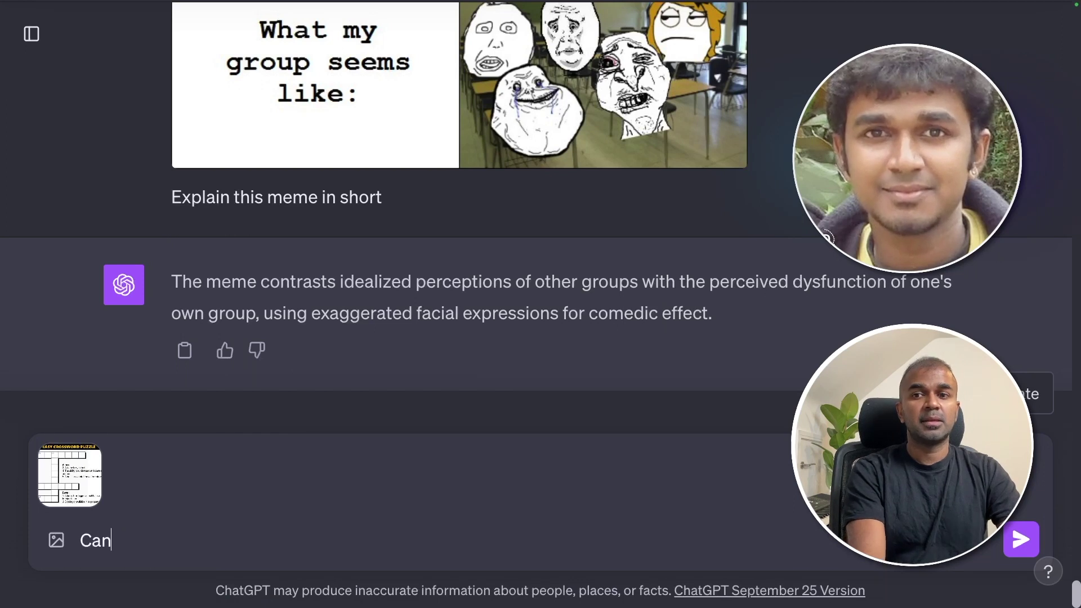
type(" you please solve ")
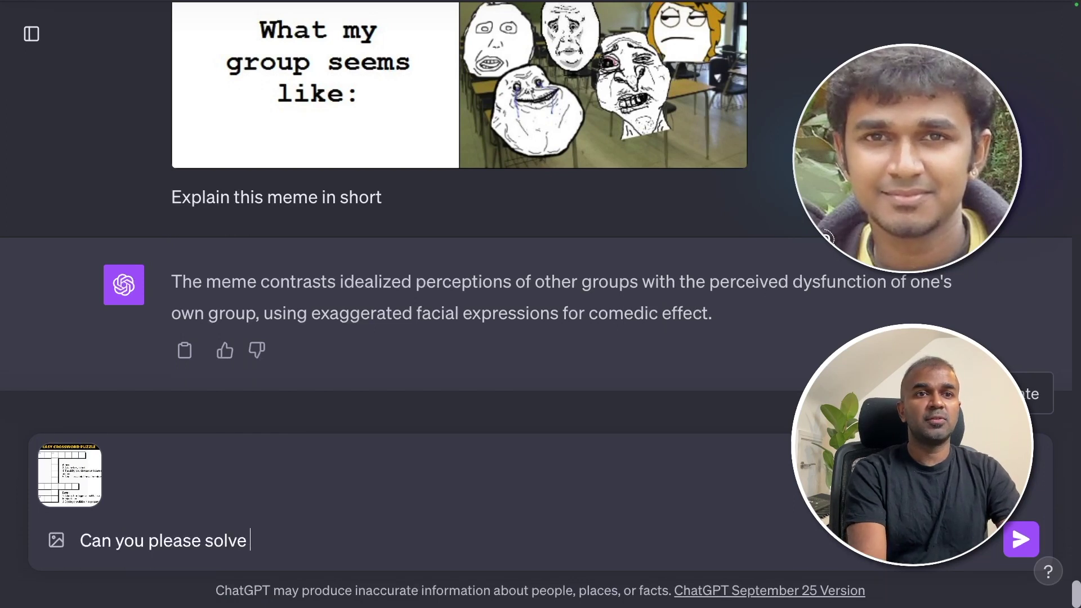
type("this")
key("Return")
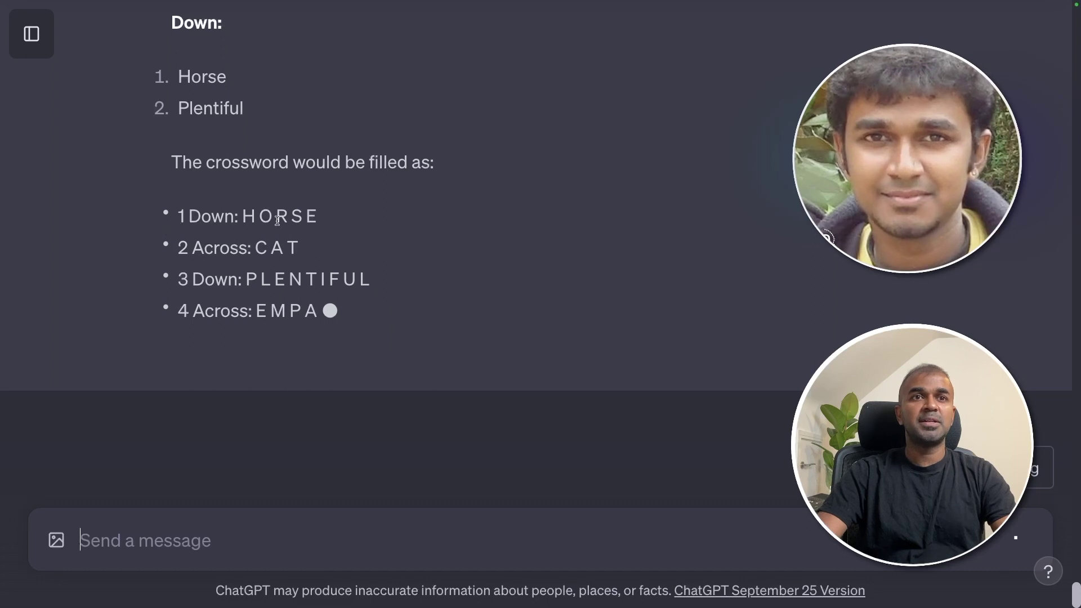
scroll(495, 275, "up", 15)
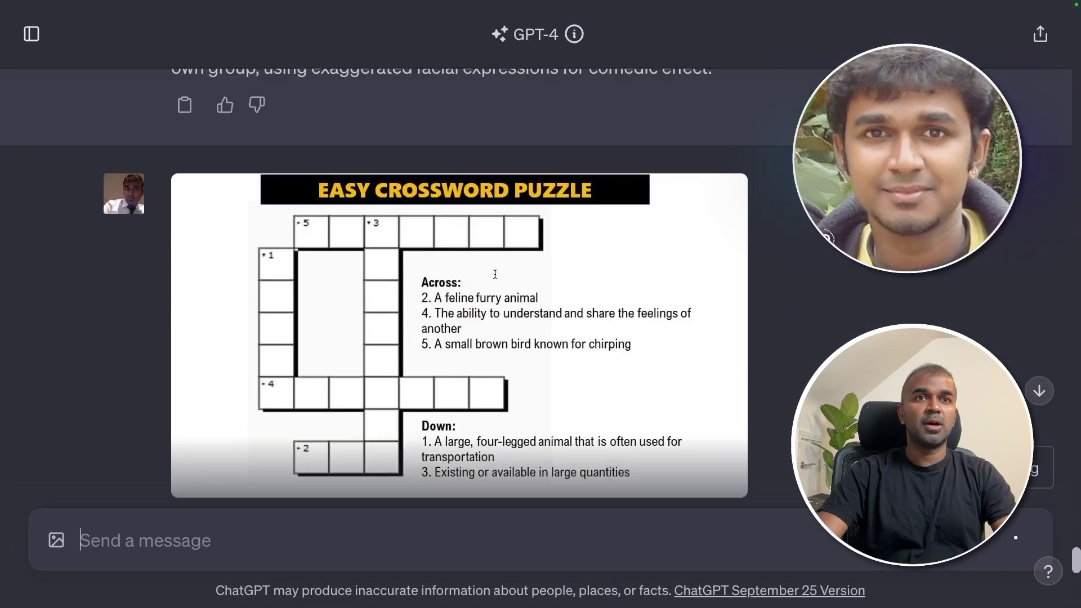
scroll(379, 282, "down", 1)
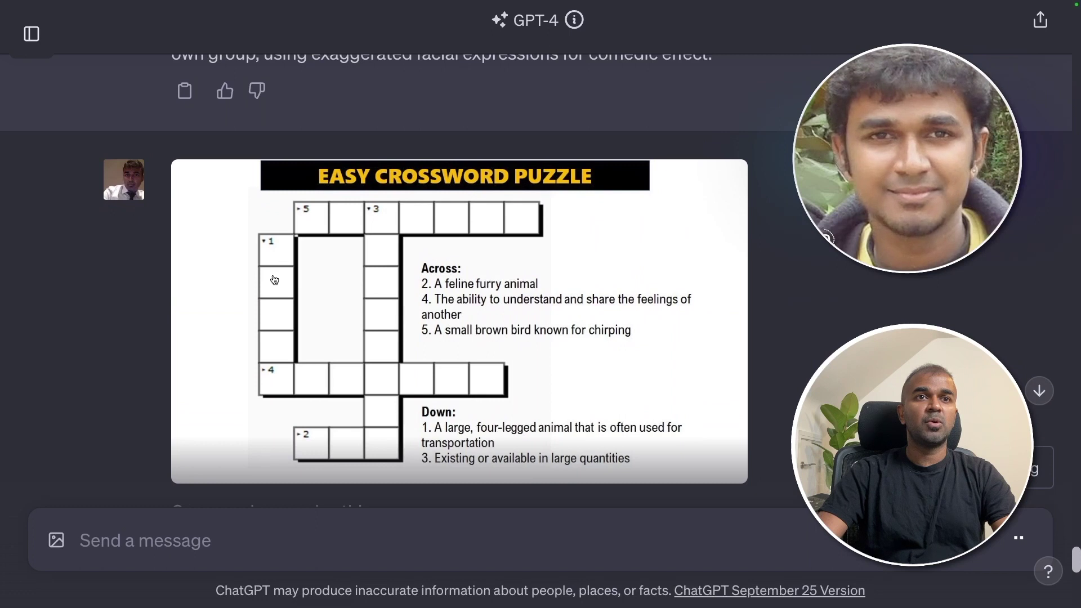
scroll(278, 387, "down", 10)
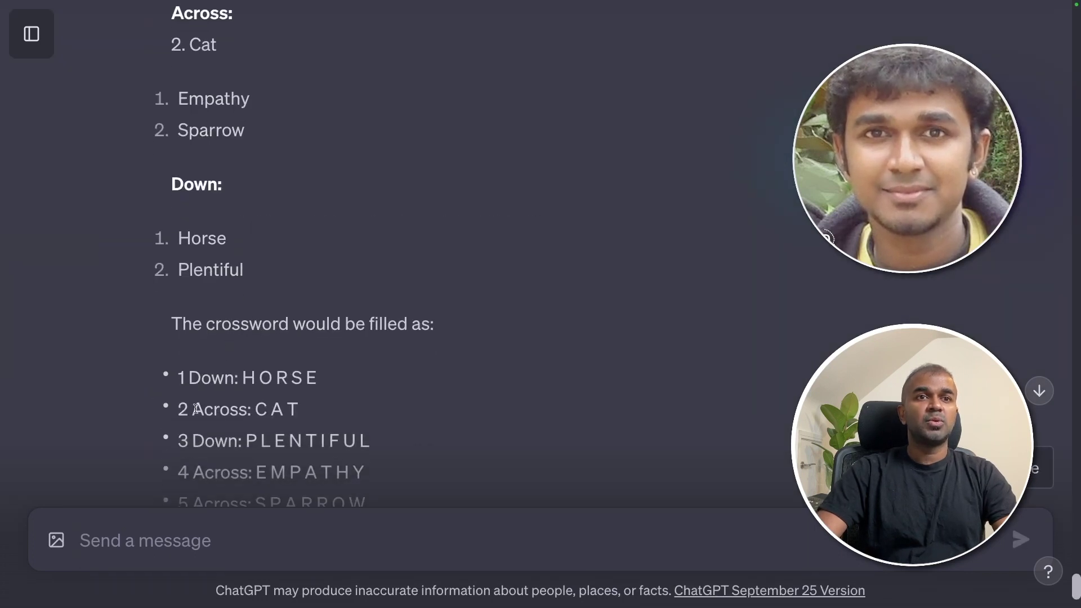
scroll(330, 412, "up", 10)
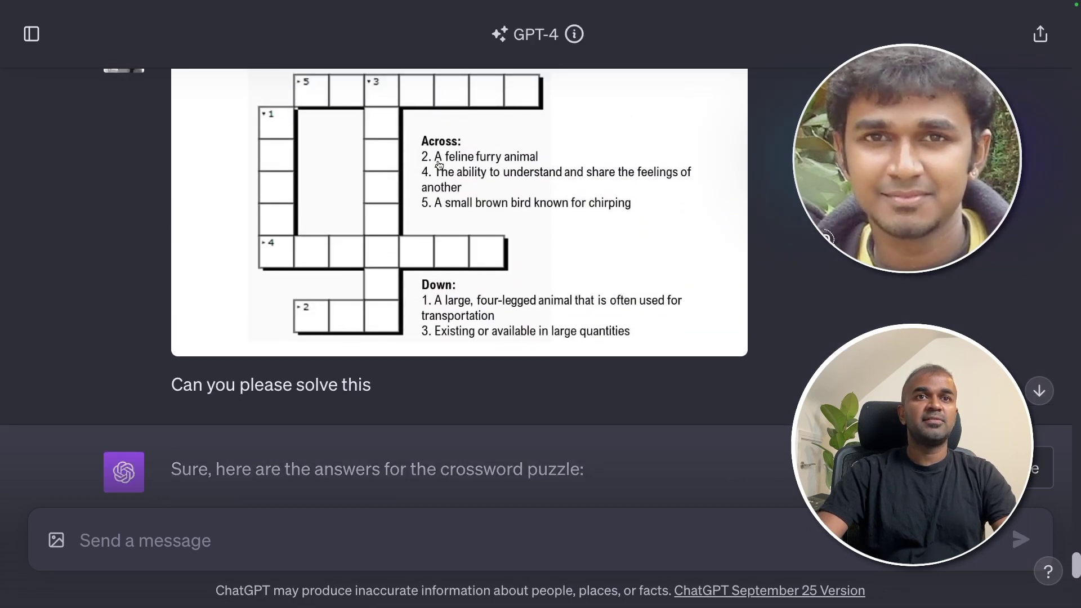
scroll(508, 236, "down", 10)
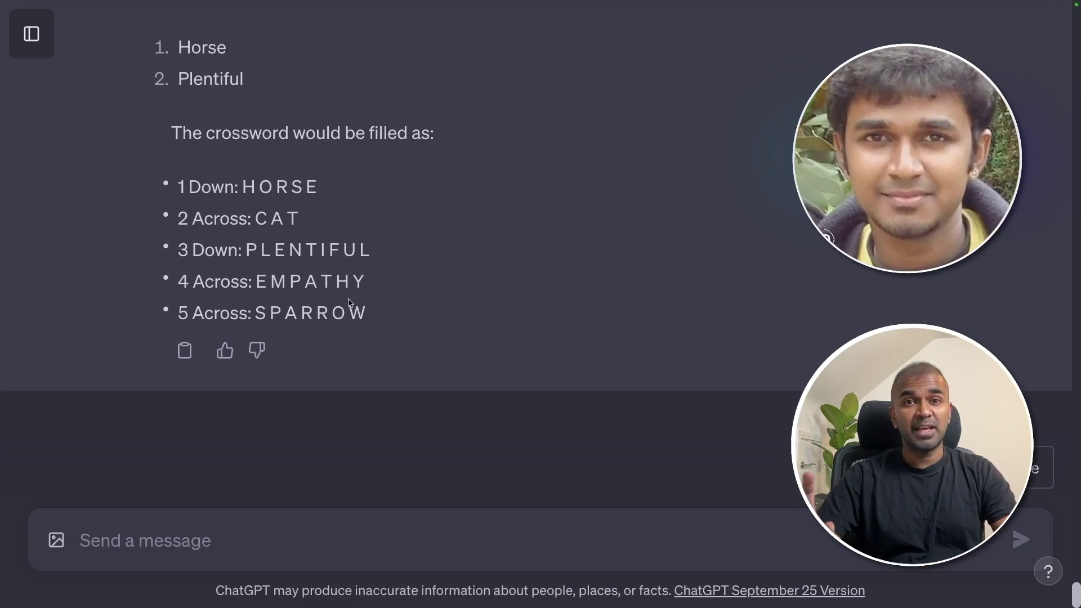
- Paste the minimalist room photo and ask which items would improve its look
key("ctrl+v")
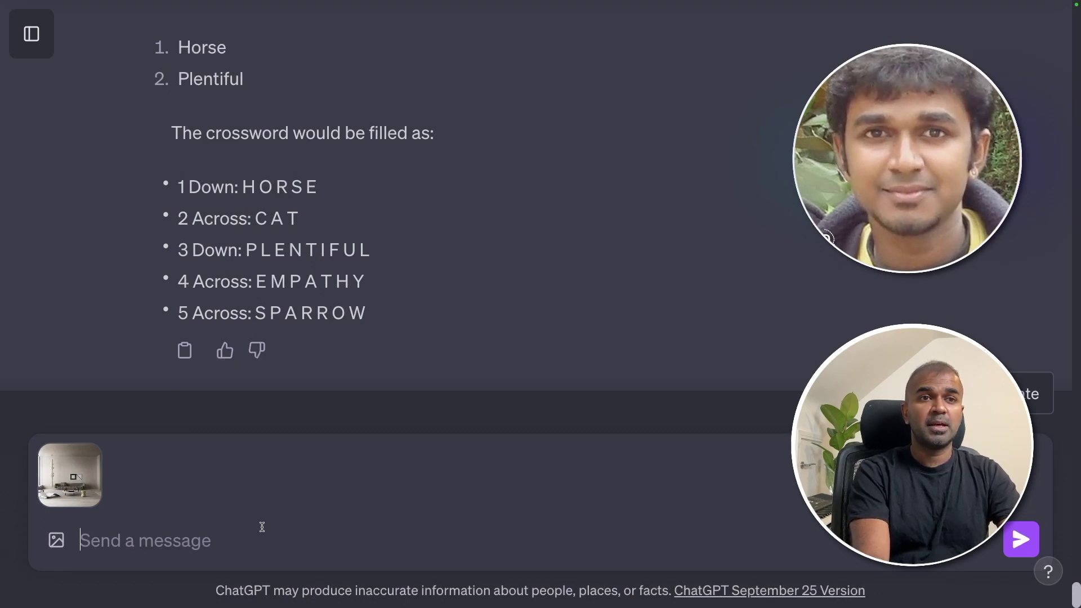
type("What items can i add to i")
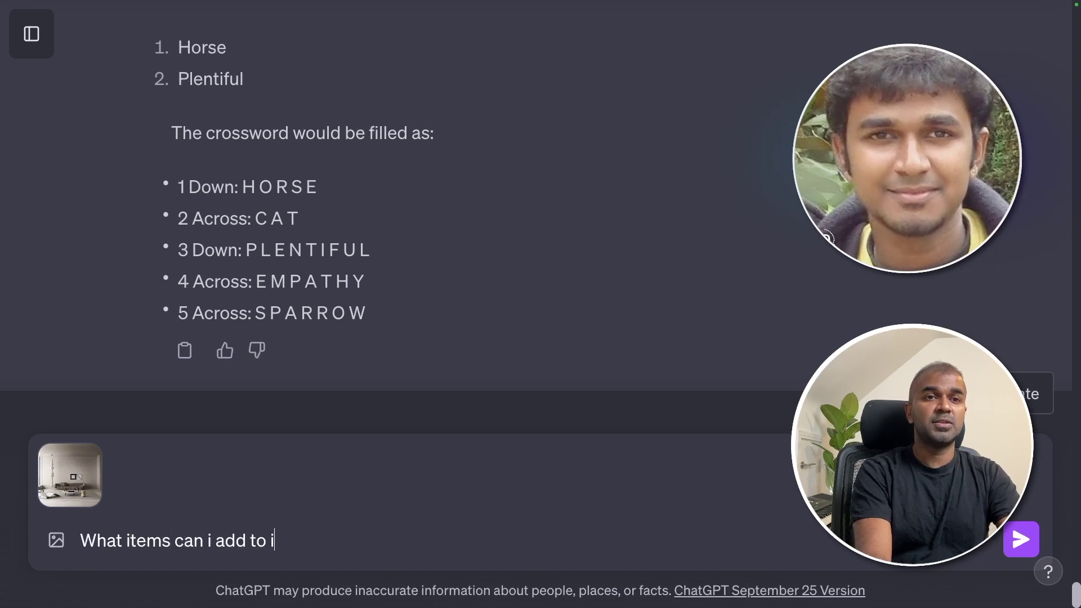
type("mprove the look")
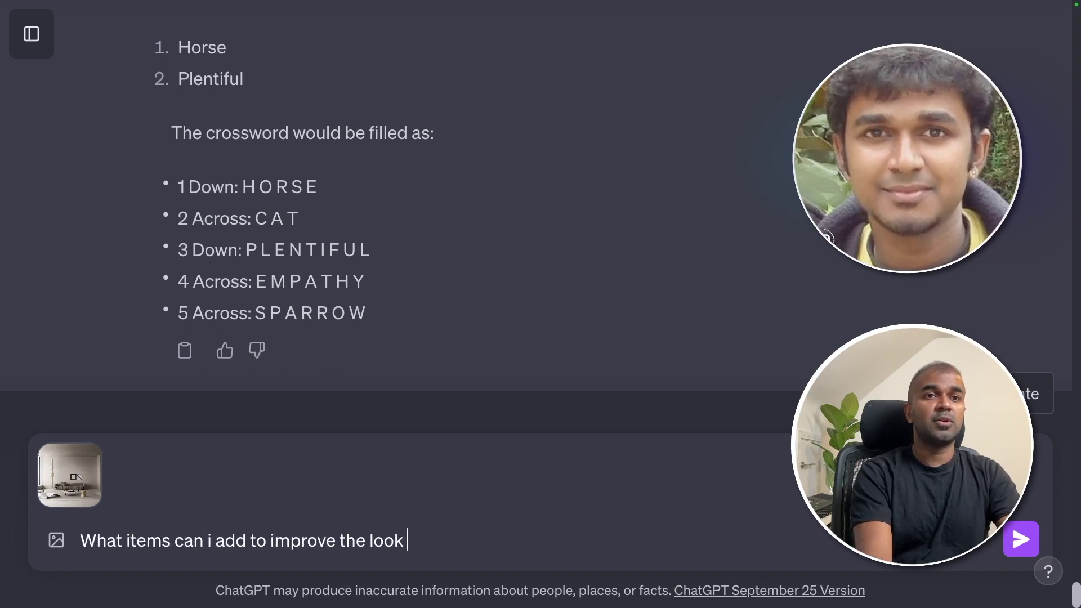
type("om")
key("Return")
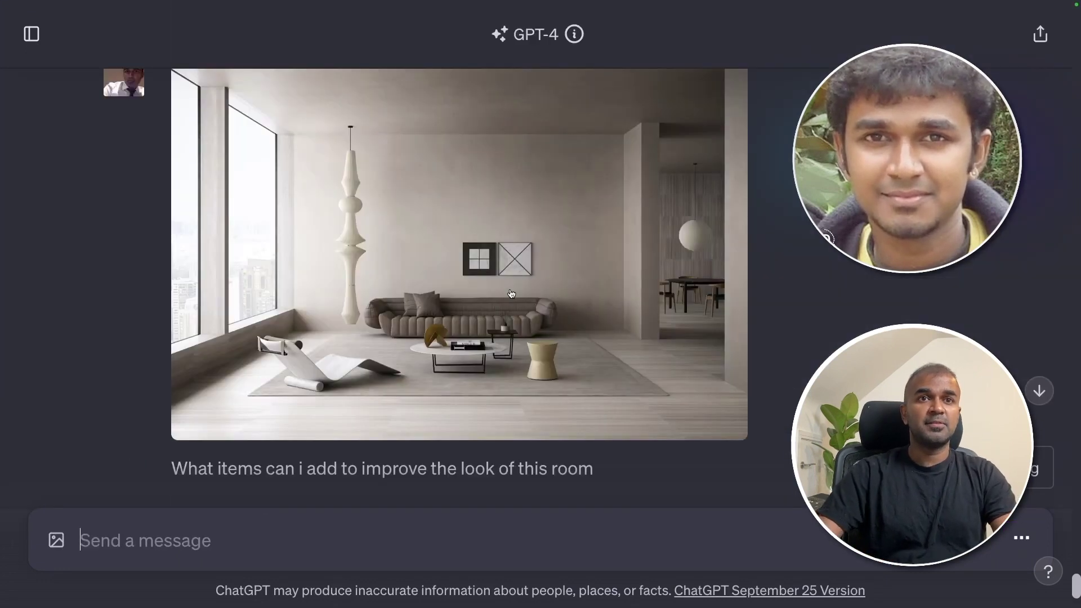
scroll(511, 293, "down", 1)
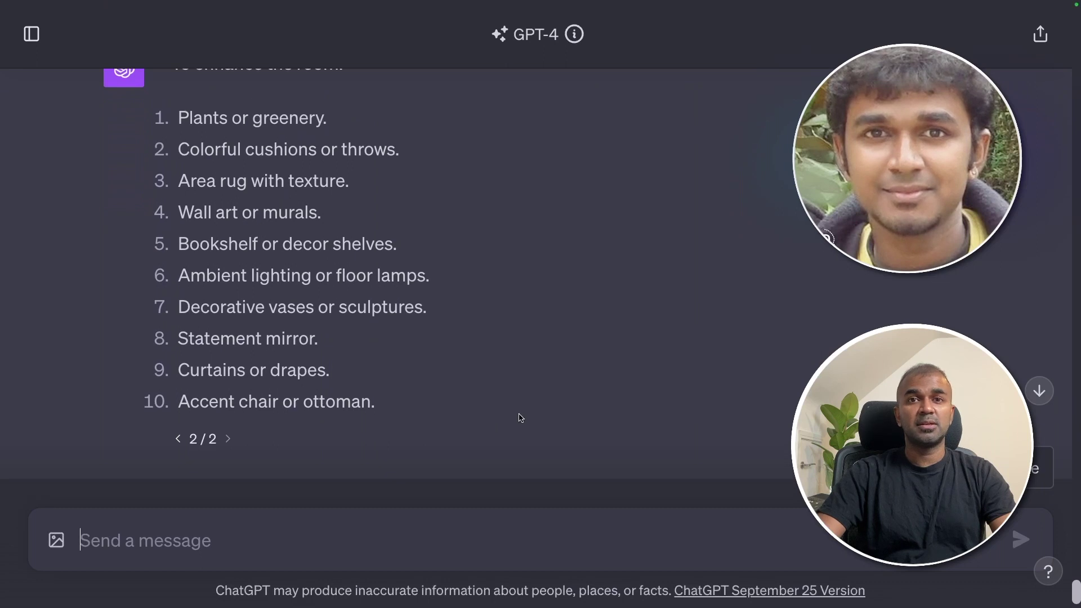
- Attach the second room photo and ask 'what items i should remove to make this room simple'
left_click(57, 541)
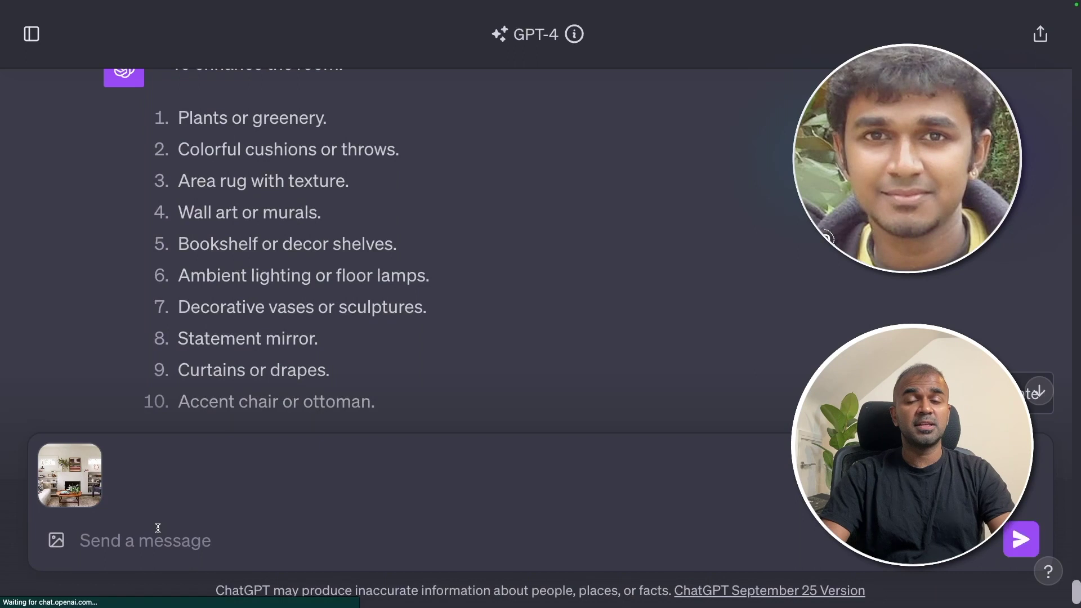
type("what it")
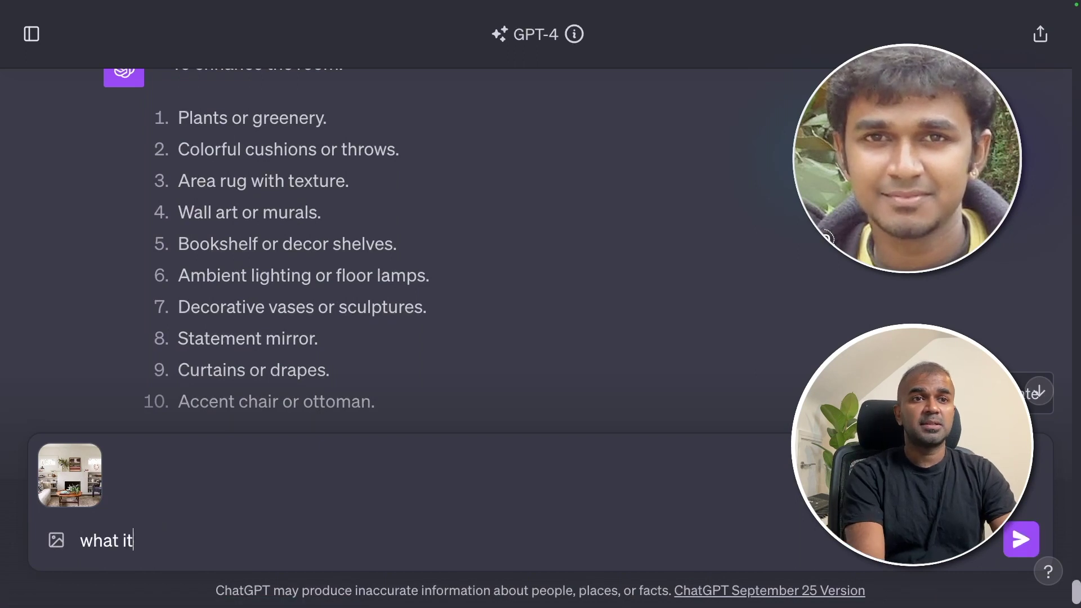
type("ems i should remove to make this room simple")
key("Return")
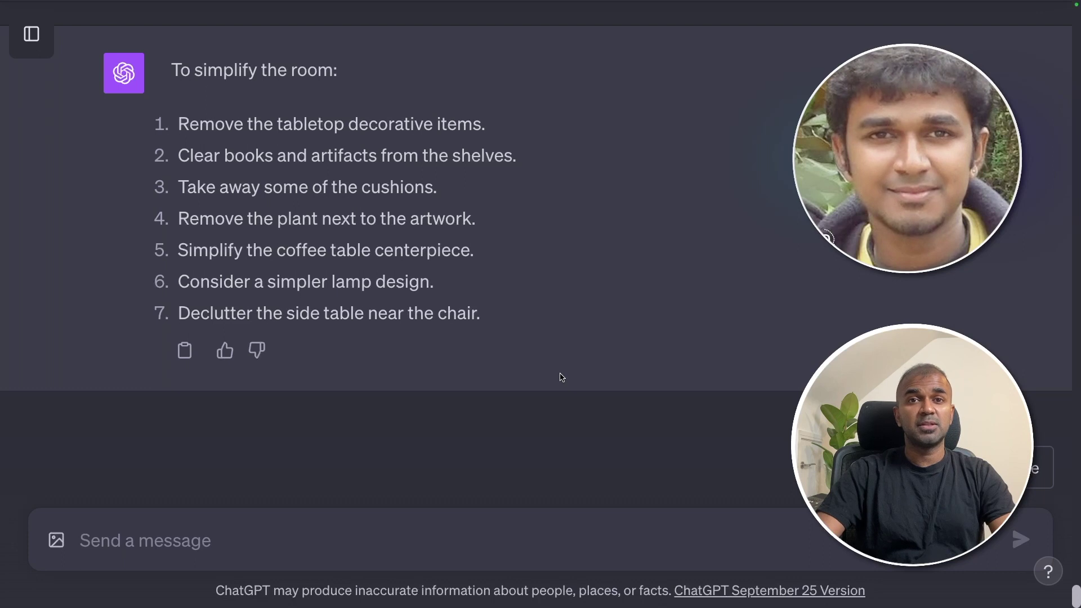
- Send the Tamil summer meme with 'Explain this image.' and read the caption translation and sun-tan explanation
key("ctrl+v")
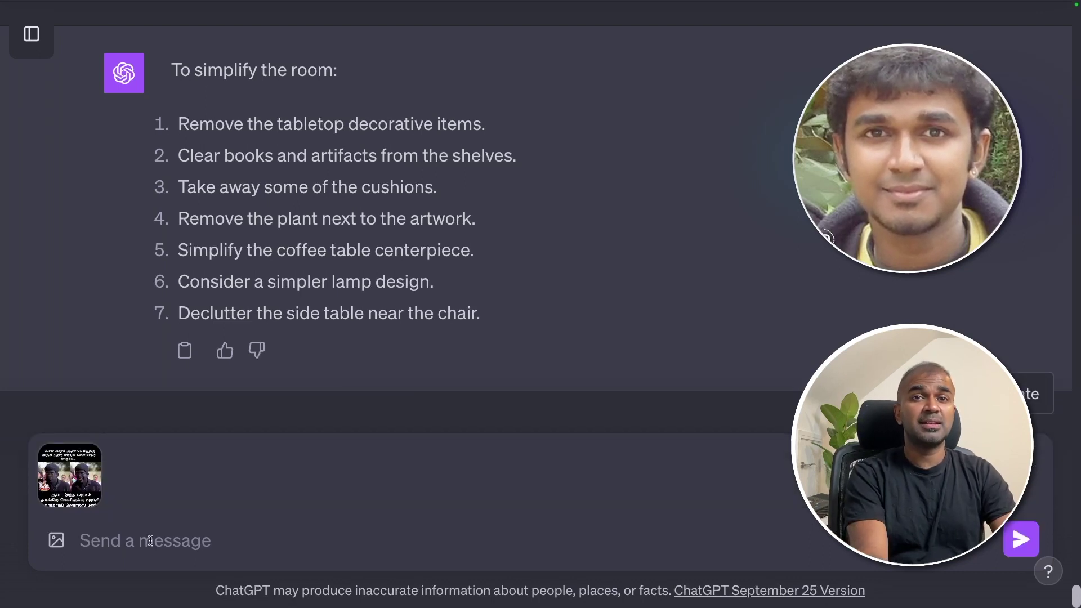
type("Explain this image.")
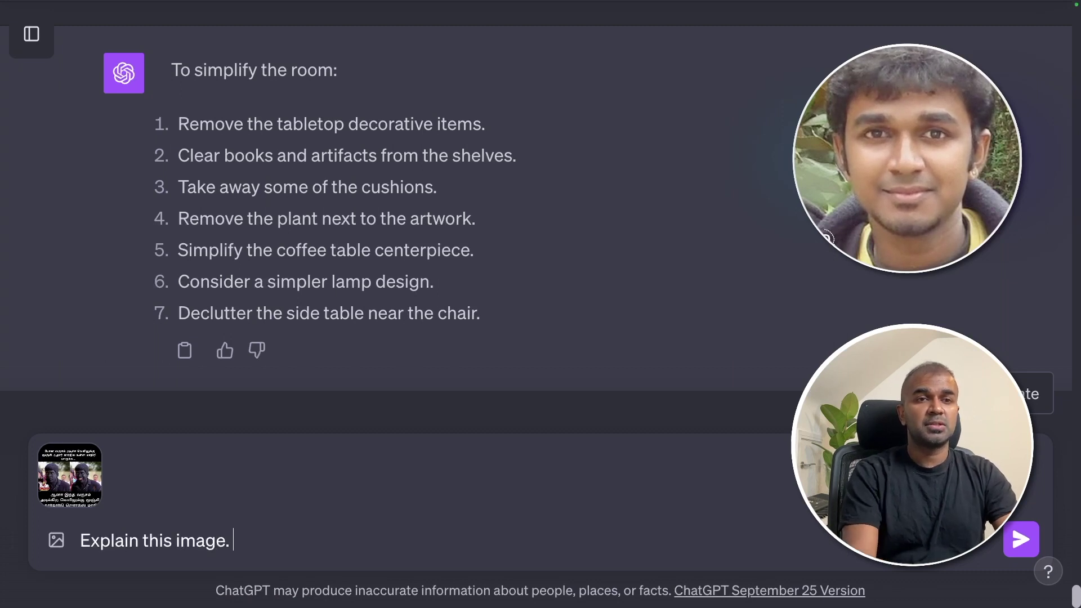
key("Return")
scroll(209, 247, "up", 10)
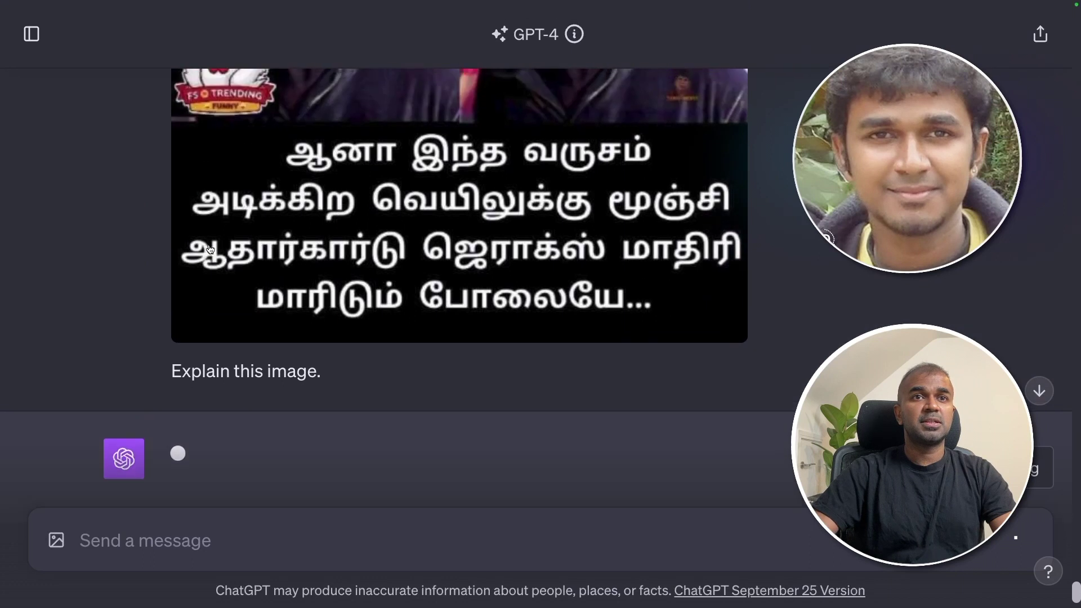
scroll(211, 248, "down", 3)
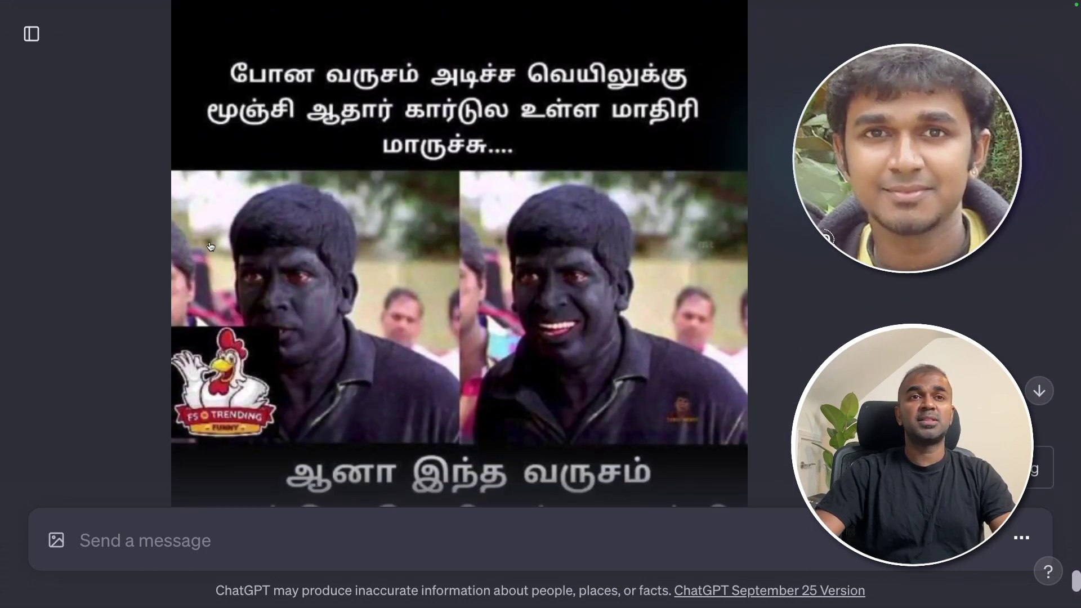
scroll(219, 235, "down", 10)
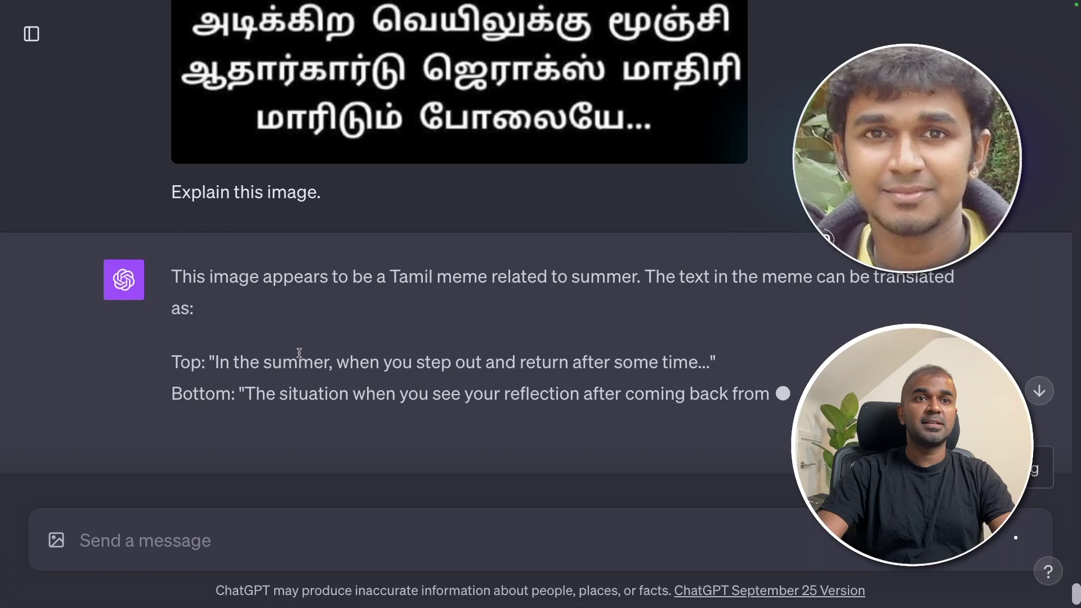
scroll(338, 337, "down", 1)
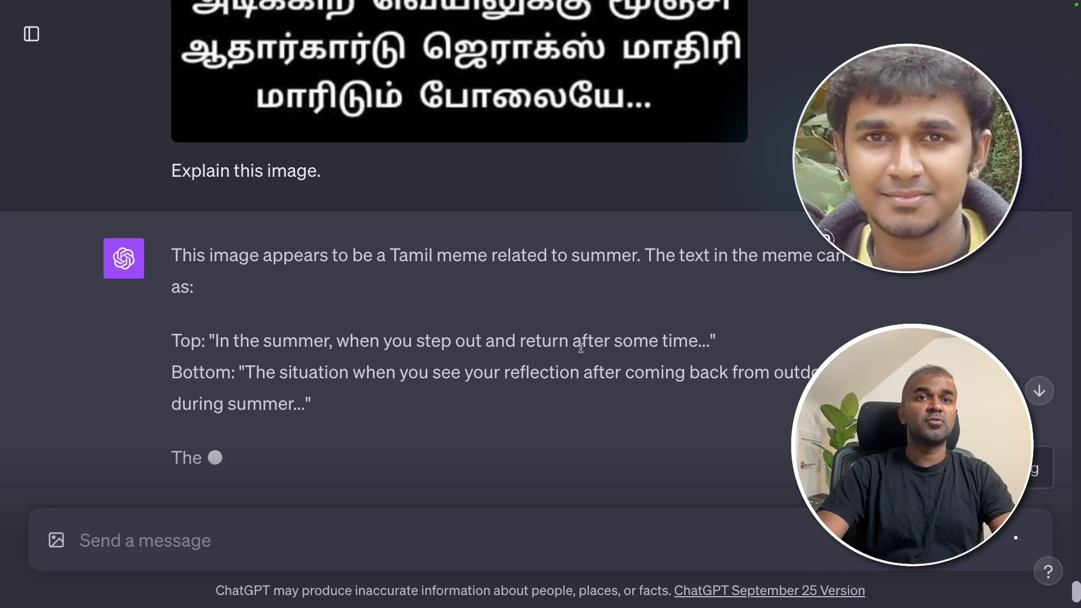
scroll(507, 349, "down", 2)
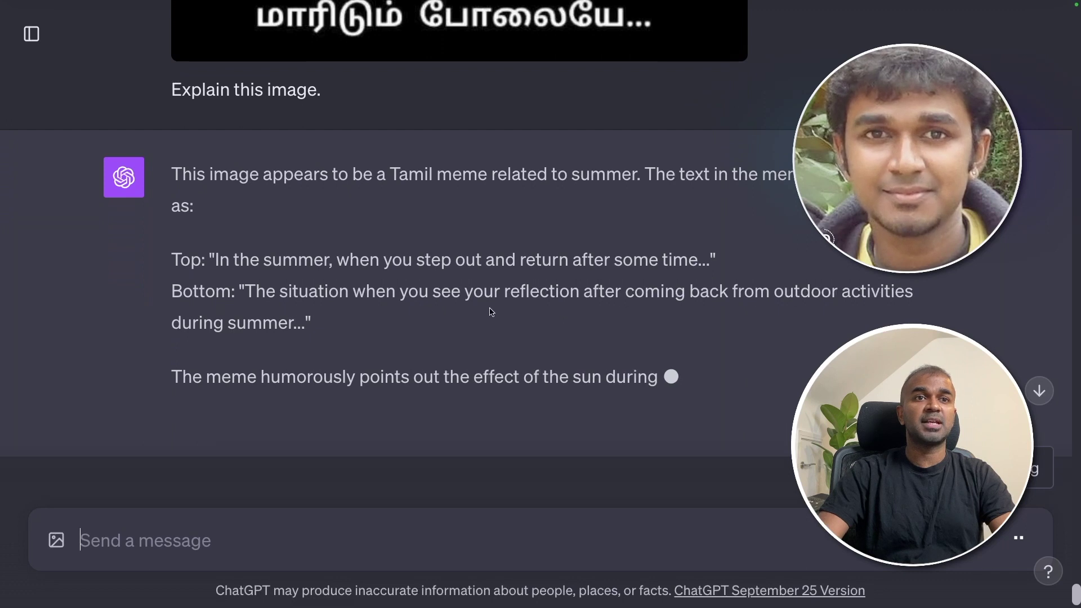
scroll(240, 372, "down", 2)
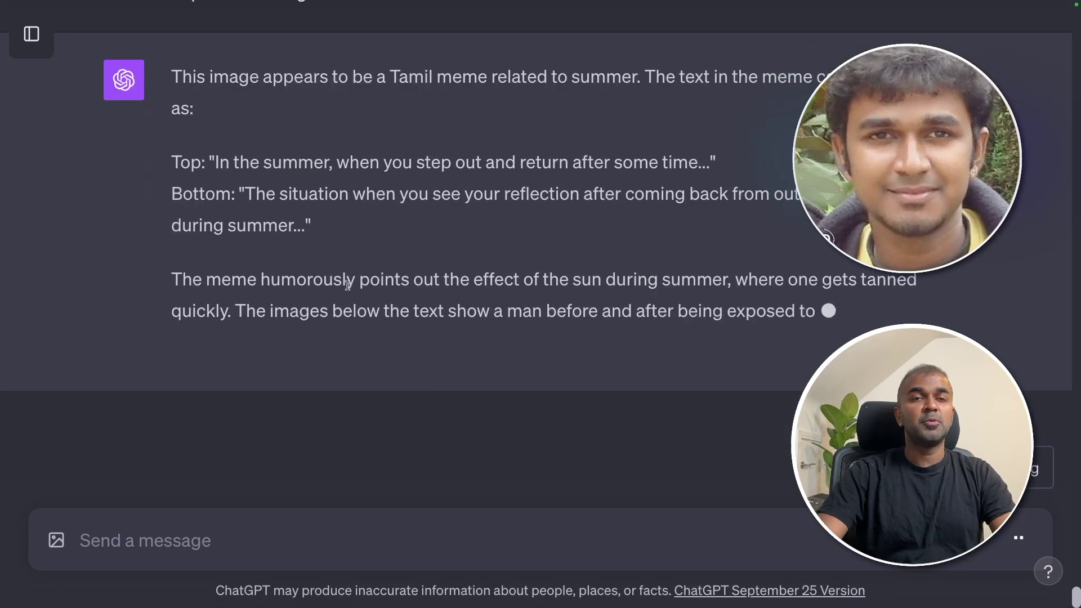